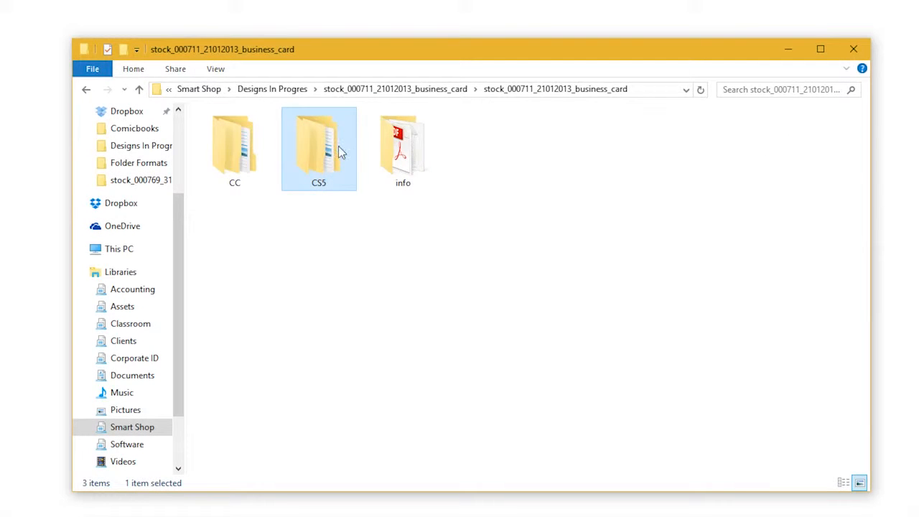
Open the smart shop business card BLUE file from the CS5 version's AI folder in Illustrator
double_click(338, 147)
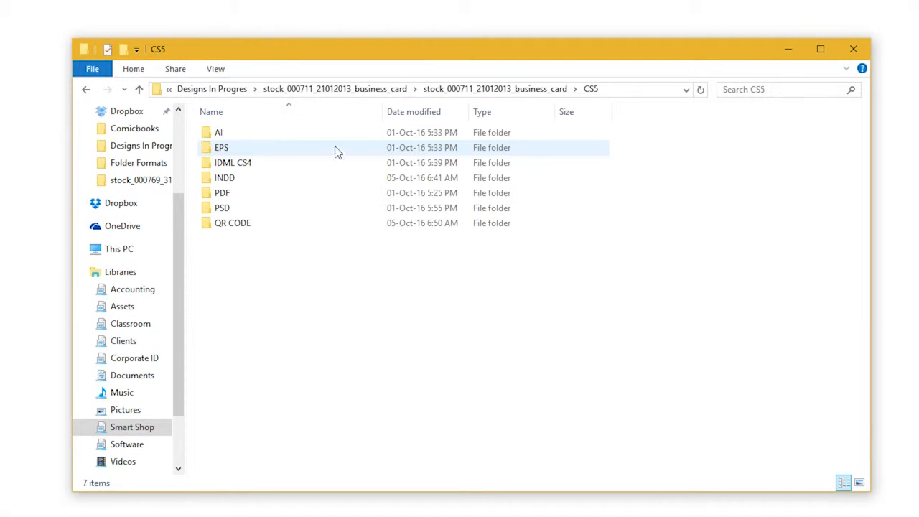
double_click(286, 137)
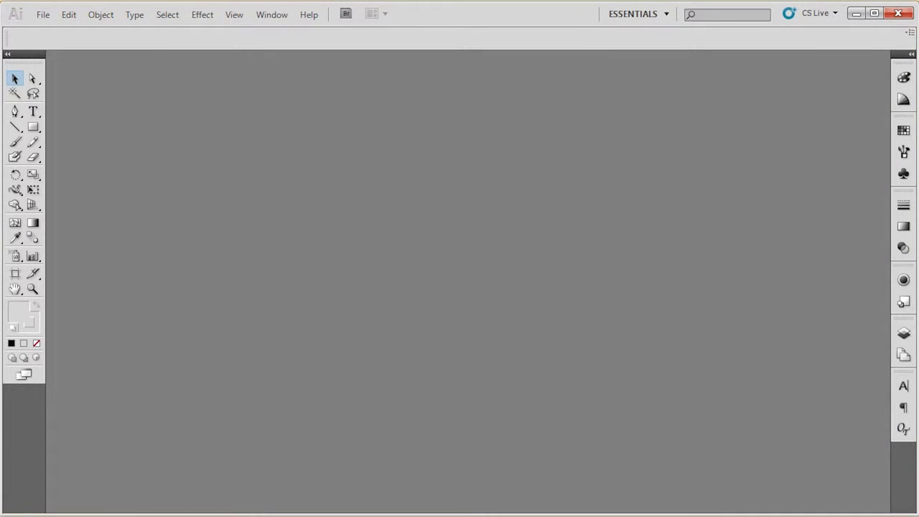
key(alt+Tab)
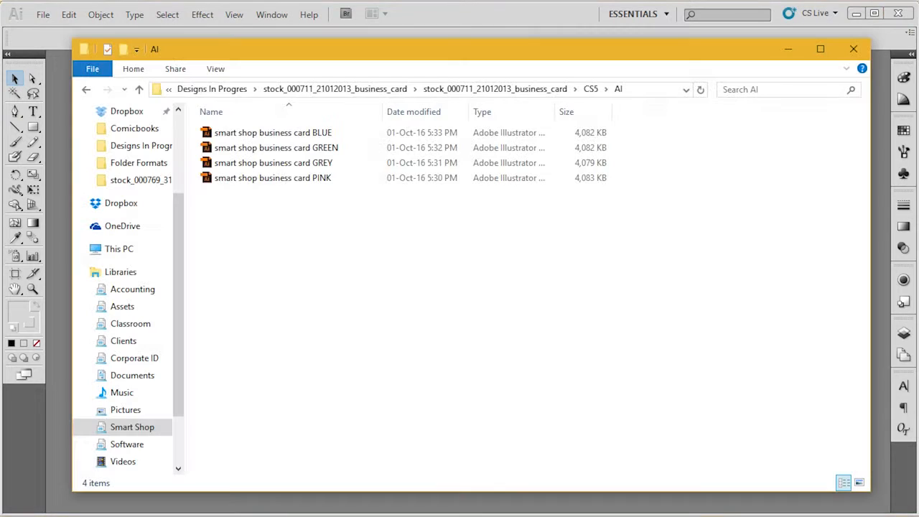
drag(259, 133, 53, 444)
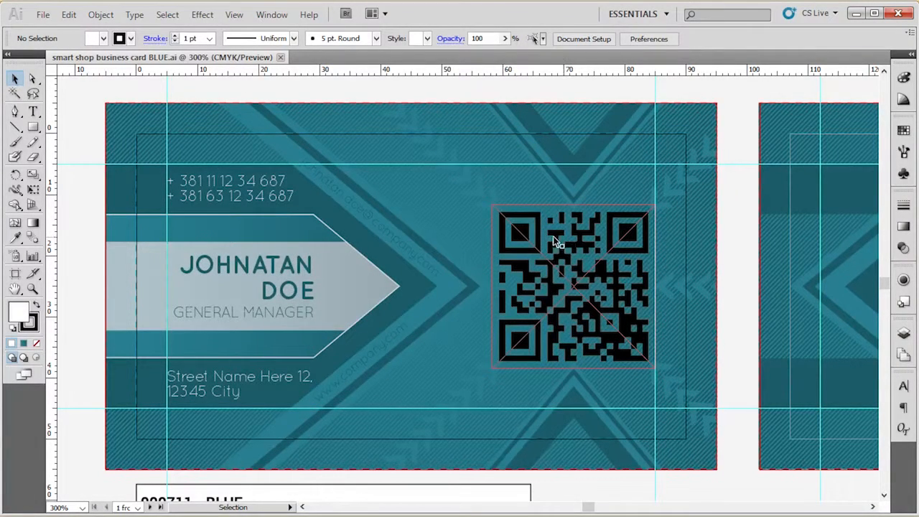
Relink the QR code image on the front of the card to MY QR CODE, cropping the placed file to Media
scroll(238, 271, down, 2)
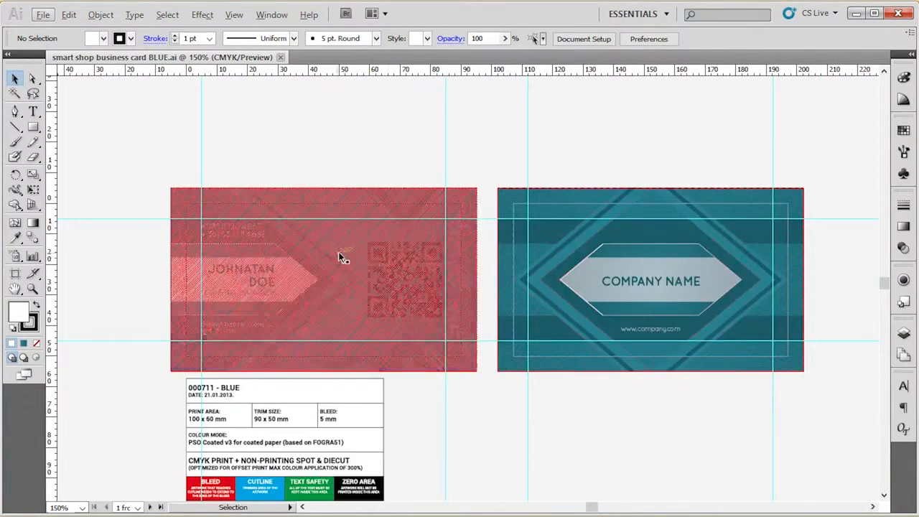
scroll(383, 323, up, 2)
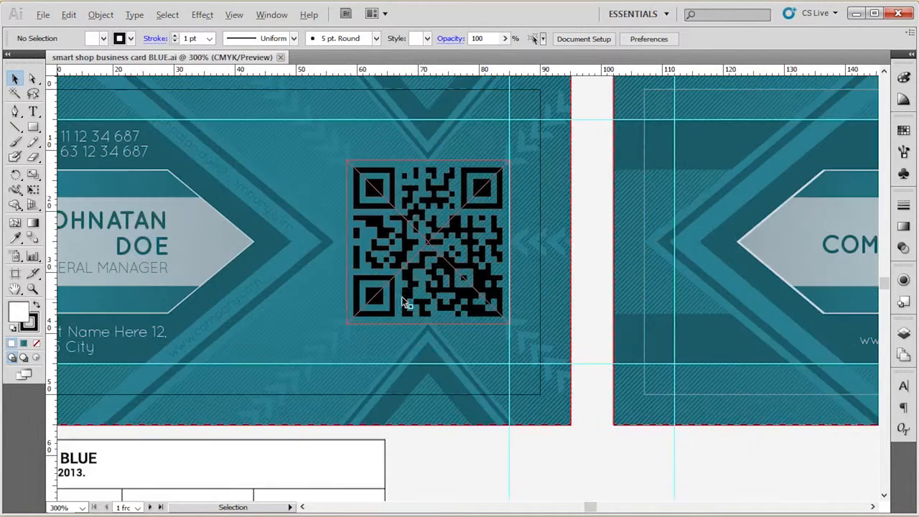
click(425, 268)
click(468, 461)
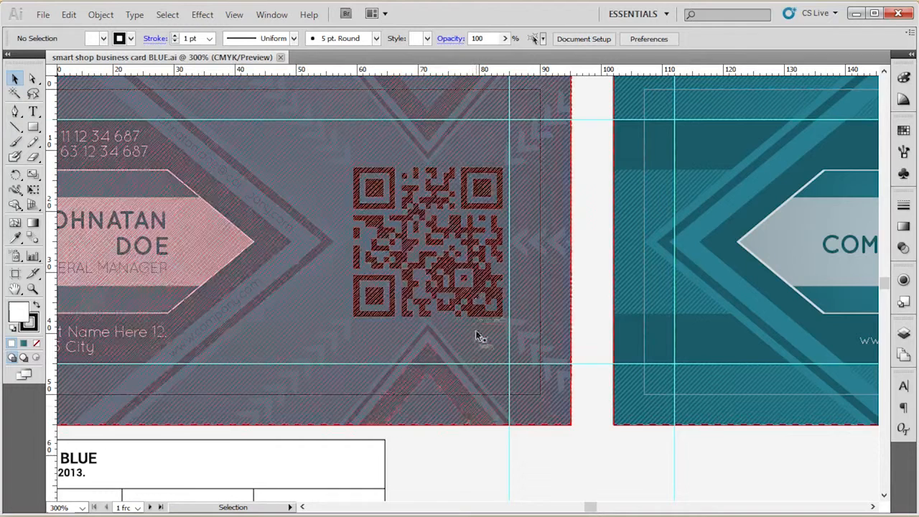
click(470, 241)
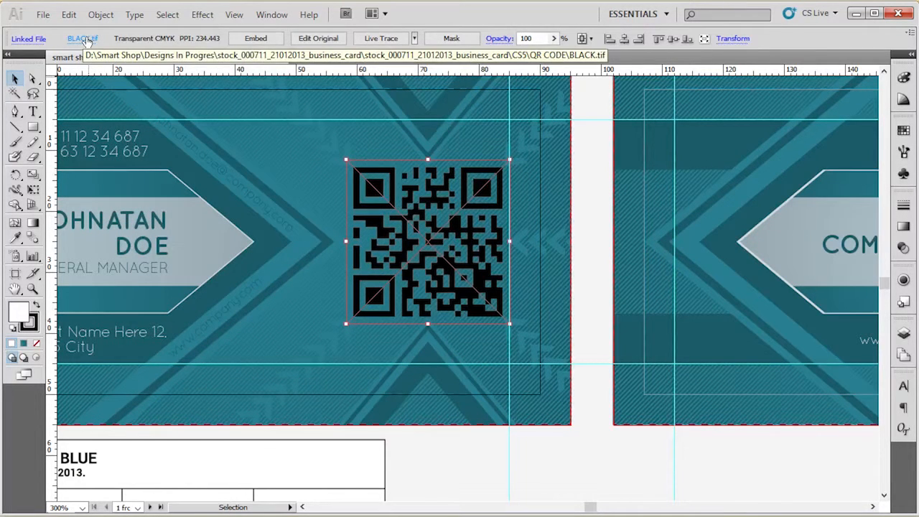
click(85, 41)
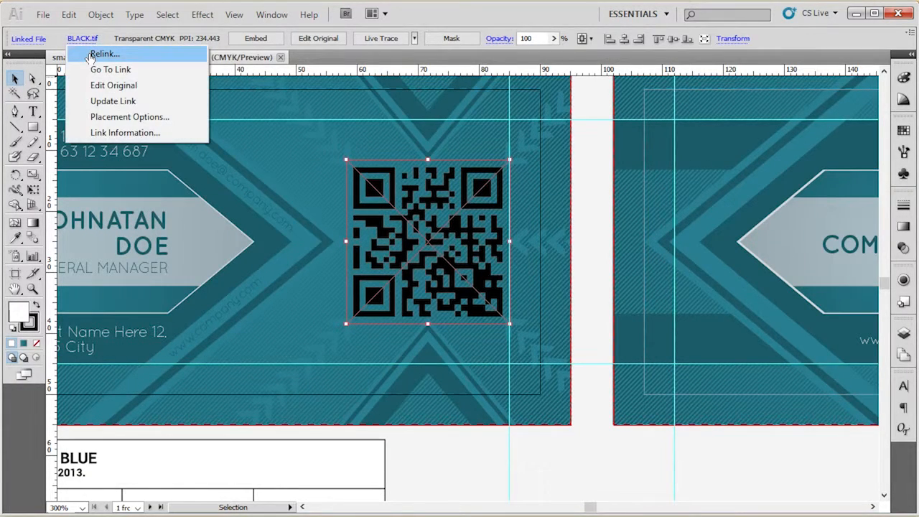
click(93, 54)
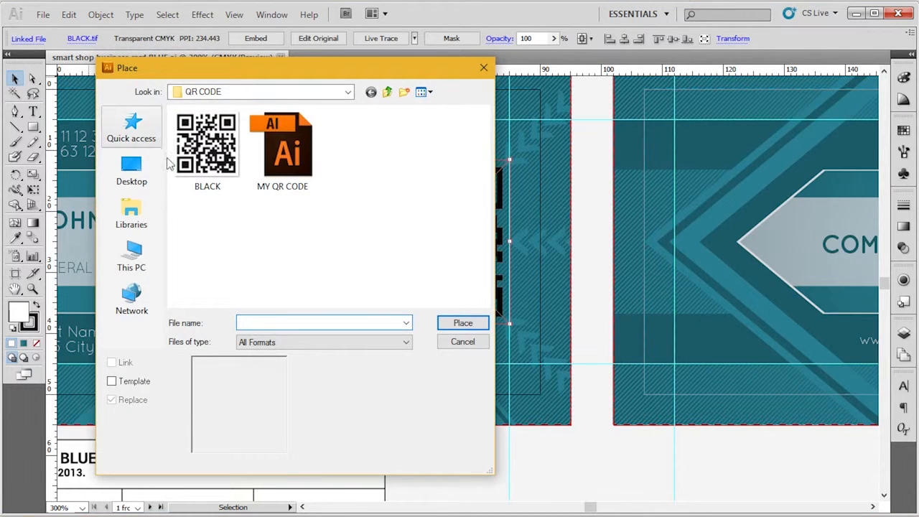
click(317, 141)
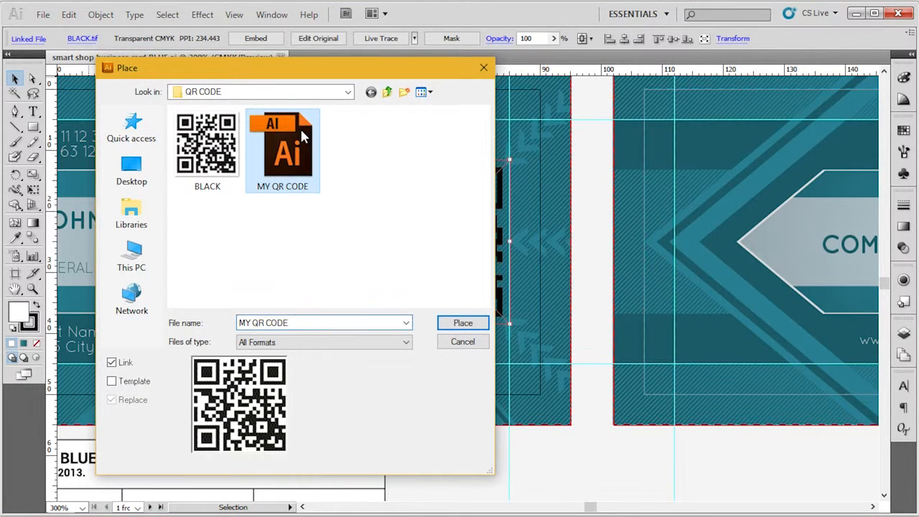
click(462, 323)
click(464, 188)
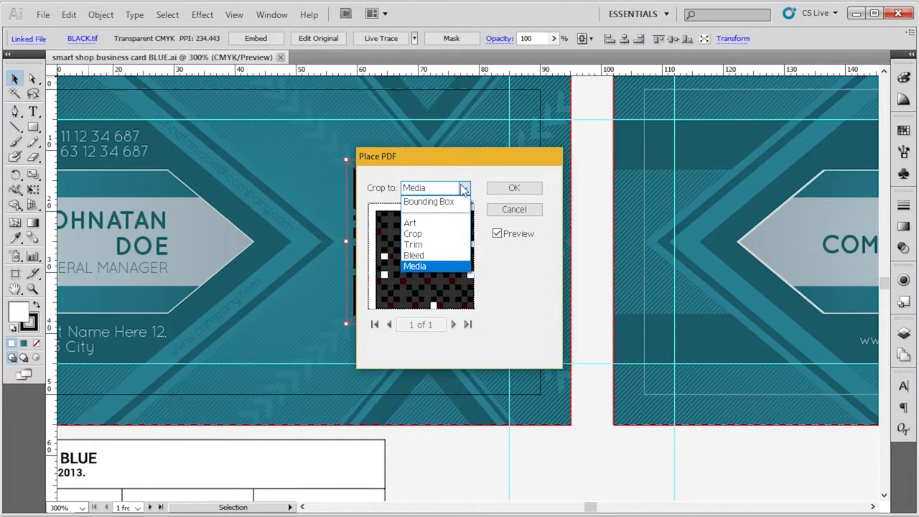
click(437, 266)
click(525, 189)
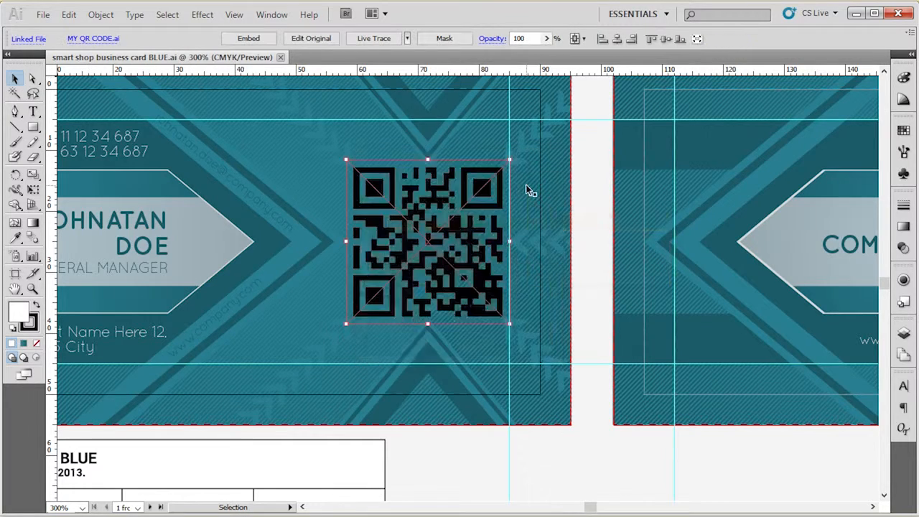
click(520, 479)
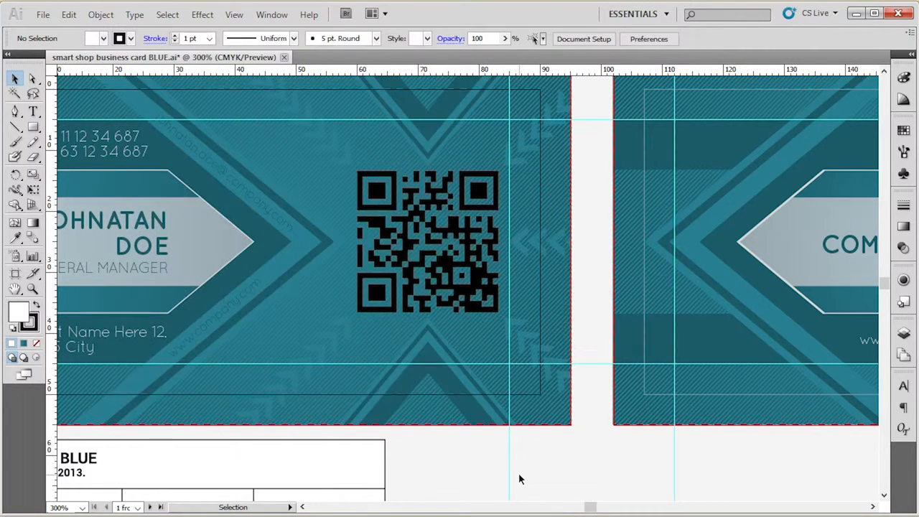
Undo the relinking of the QR code image
key(ctrl+z)
click(524, 463)
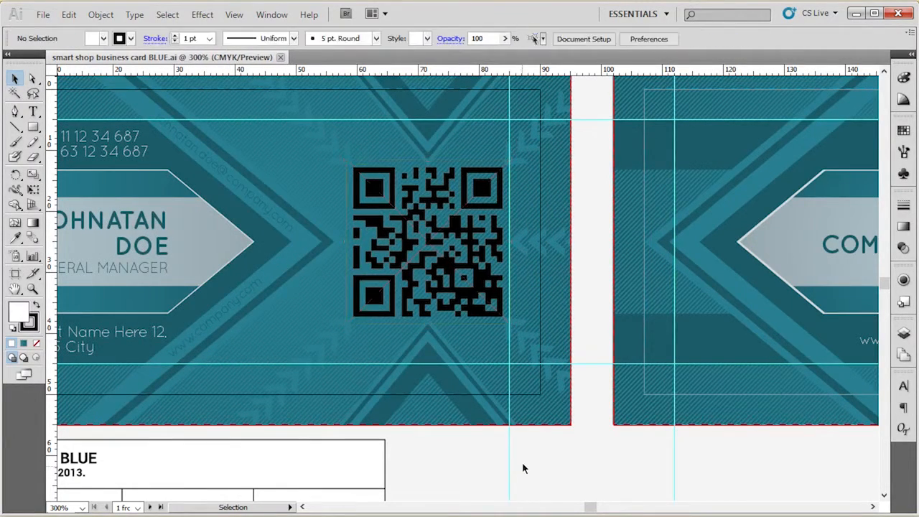
scroll(555, 420, down, 2)
drag(491, 464, 474, 317)
scroll(348, 342, up, 1)
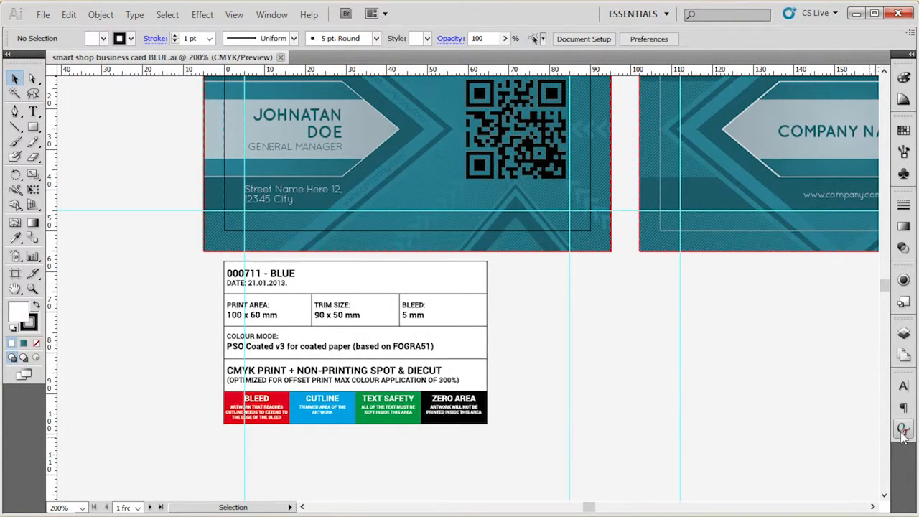
Show only the print info layer and examine the bleed, cut and text safety lines around the cards
click(903, 334)
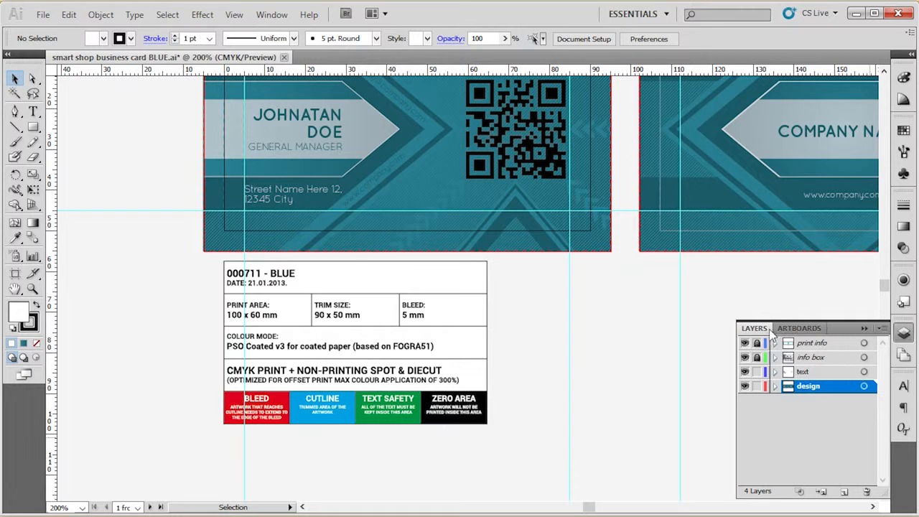
click(800, 345)
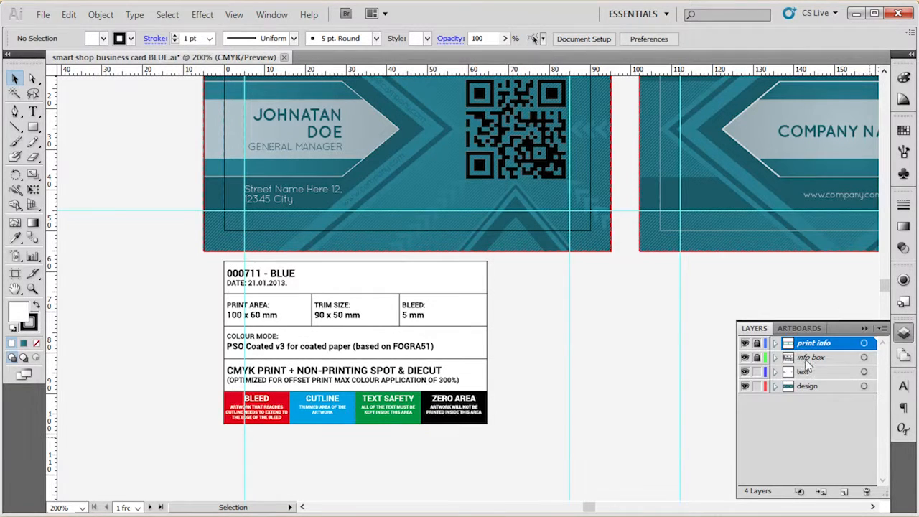
click(807, 358)
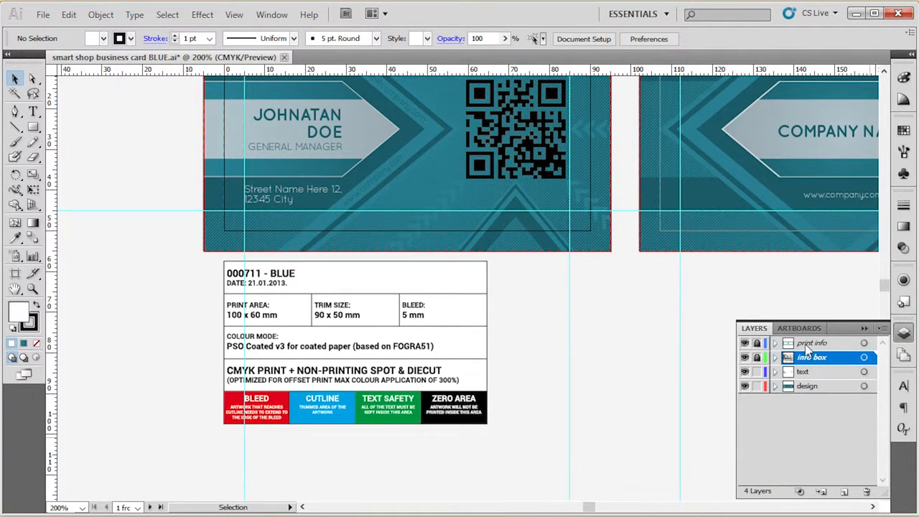
alt+click(745, 343)
scroll(600, 362, up, 4)
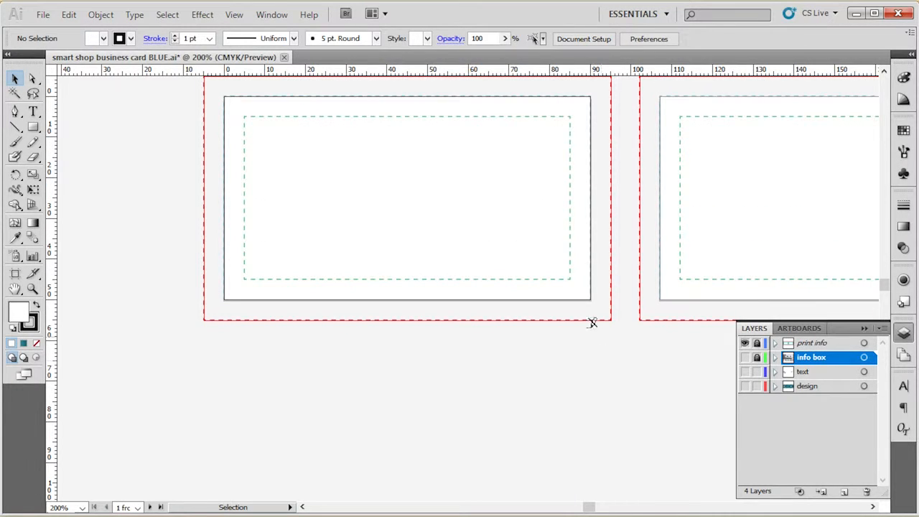
scroll(556, 145, up, 2)
scroll(532, 226, down, 1)
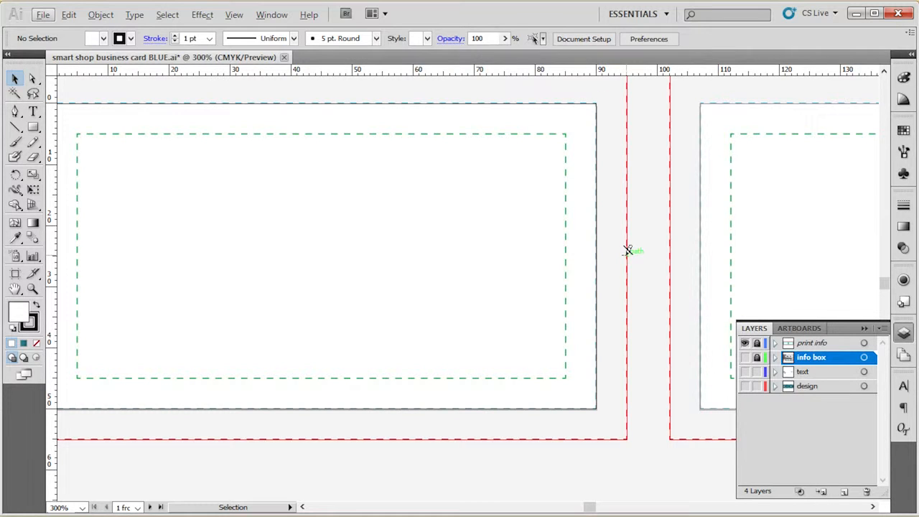
scroll(627, 276, up, 2)
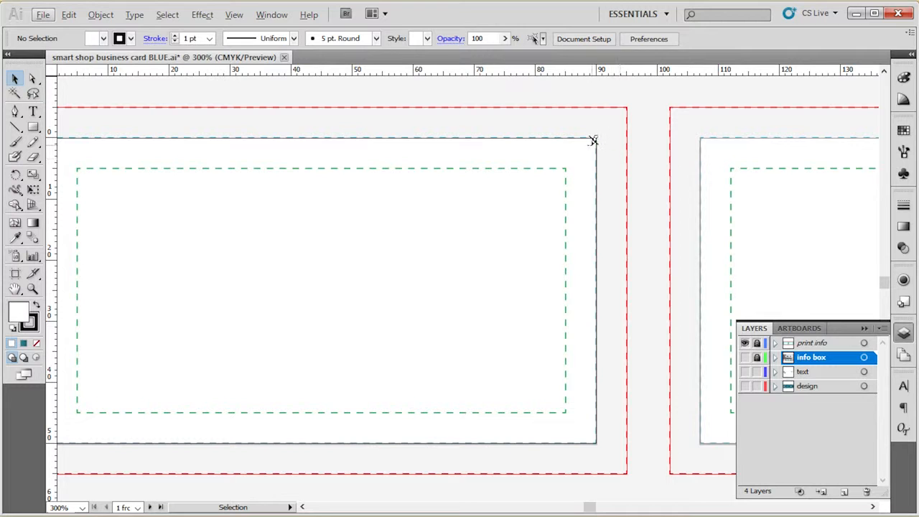
Isolate the info box layer to examine the print specification table, and restore the visibility of all layers
alt+click(745, 358)
alt+click(744, 358)
scroll(646, 267, down, 3)
scroll(646, 267, down, 3)
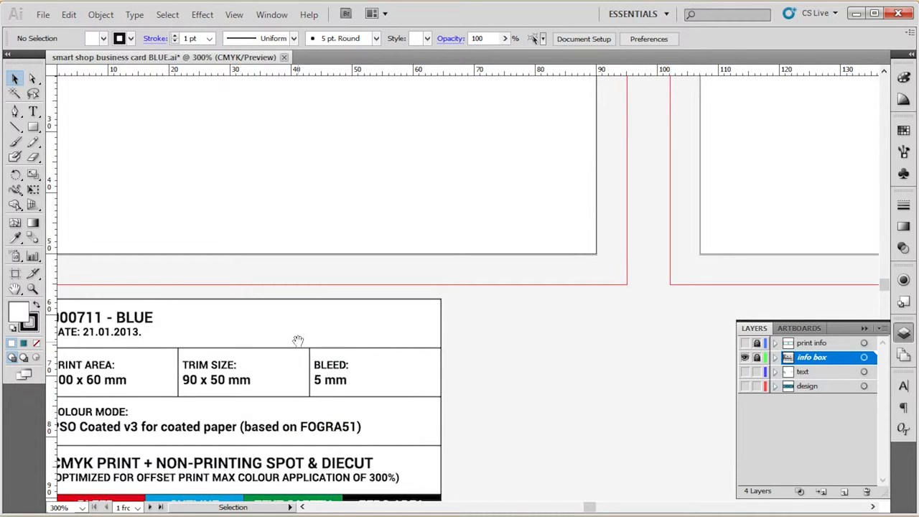
scroll(297, 338, down, 2)
scroll(298, 338, left, 4)
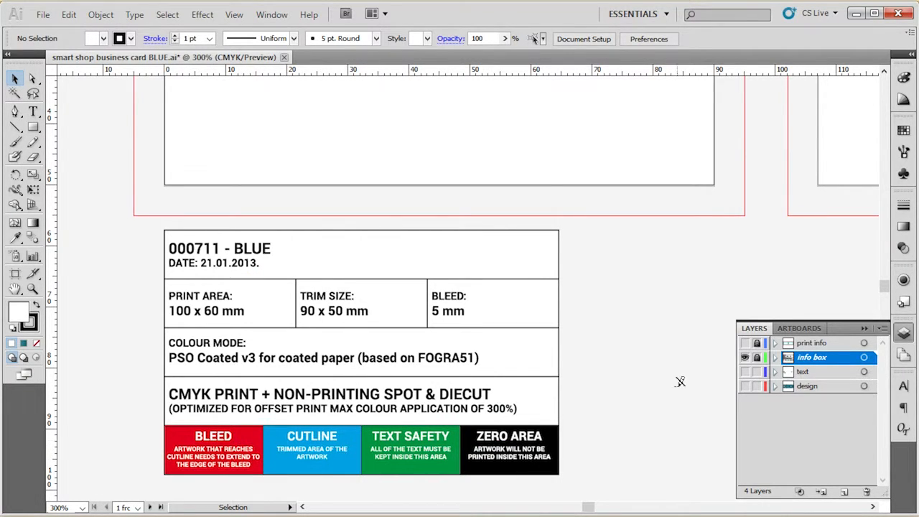
alt+click(746, 358)
Check the lock and print settings in the print info layer's options and close them without changes
click(805, 345)
double_click(845, 344)
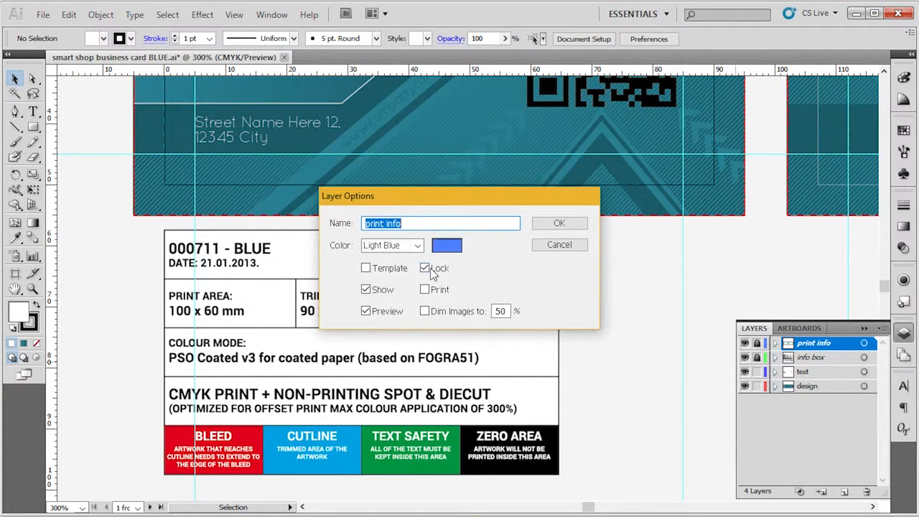
click(558, 224)
drag(623, 318, 496, 344)
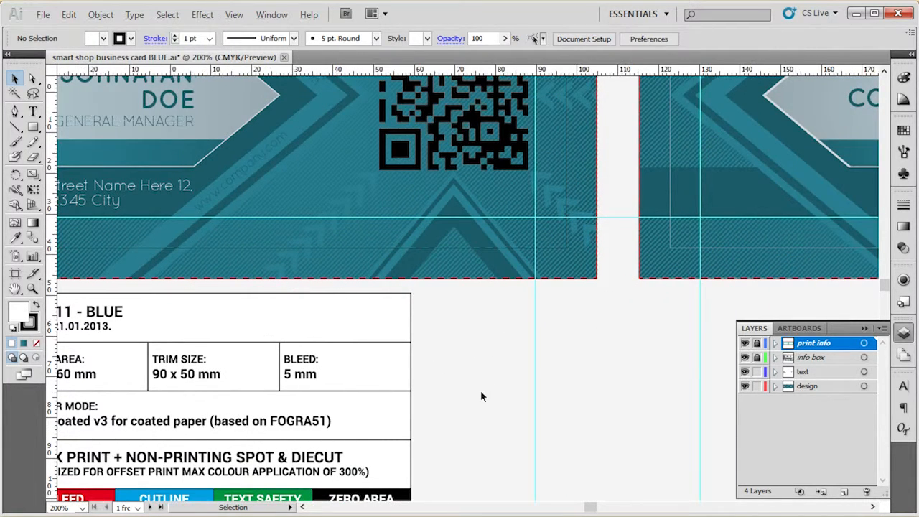
scroll(480, 391, down, 2)
scroll(498, 355, up, 1)
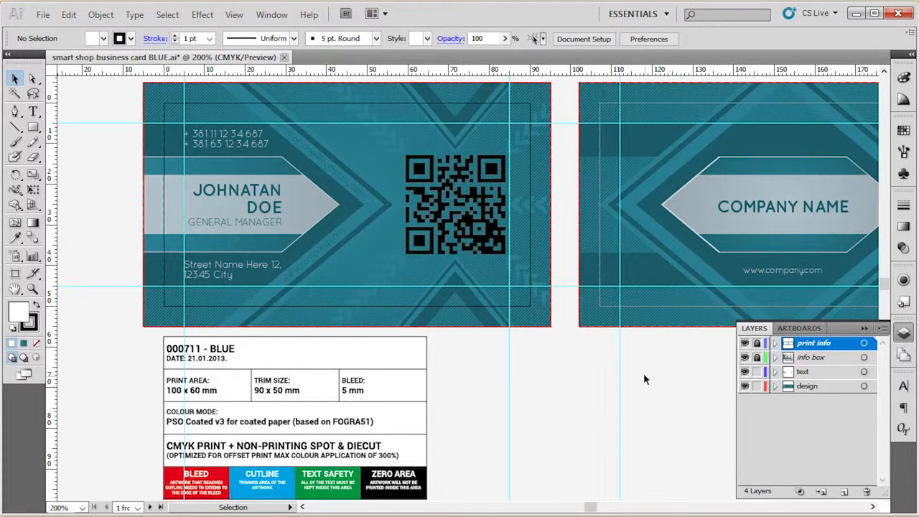
Switch between the text and design layers, leaving the design layer active
click(803, 372)
click(806, 387)
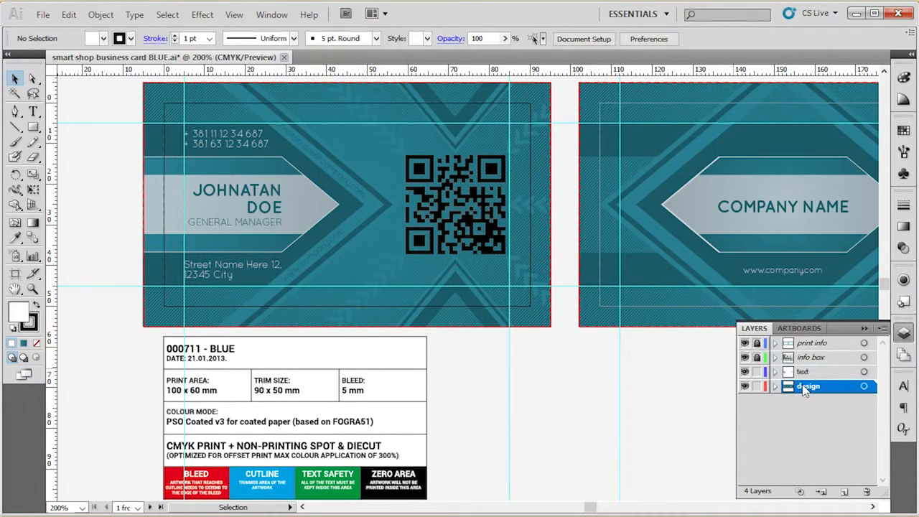
click(810, 373)
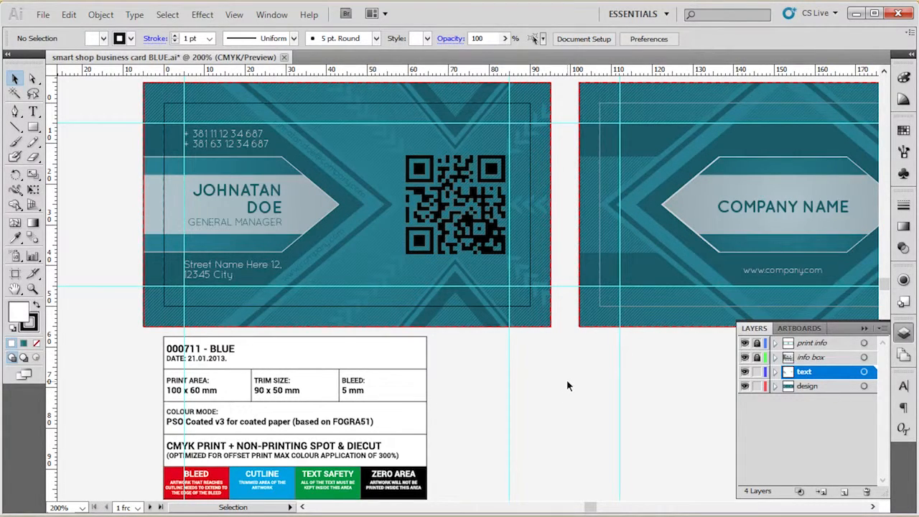
click(801, 389)
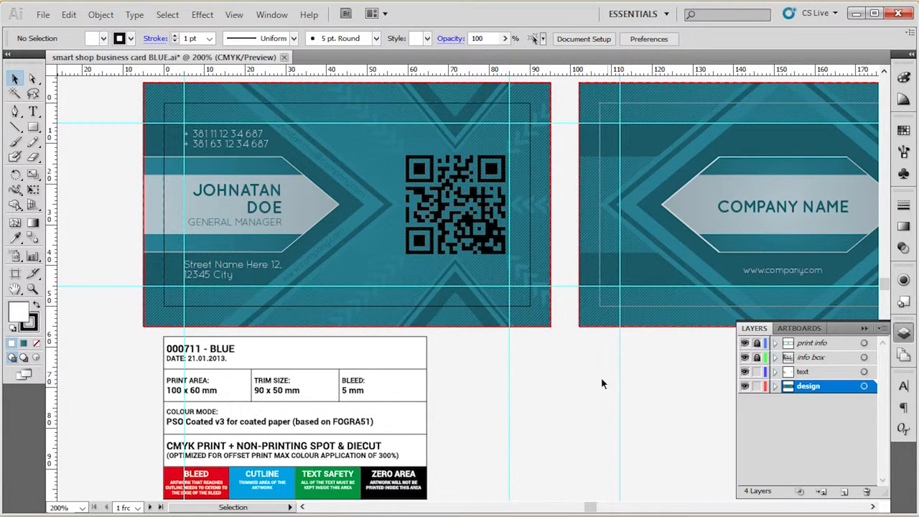
Change the fill of the dark arrow-shaped path on the card's front to CMYK 89.74, 12.44, 23.46, 33.37
click(353, 208)
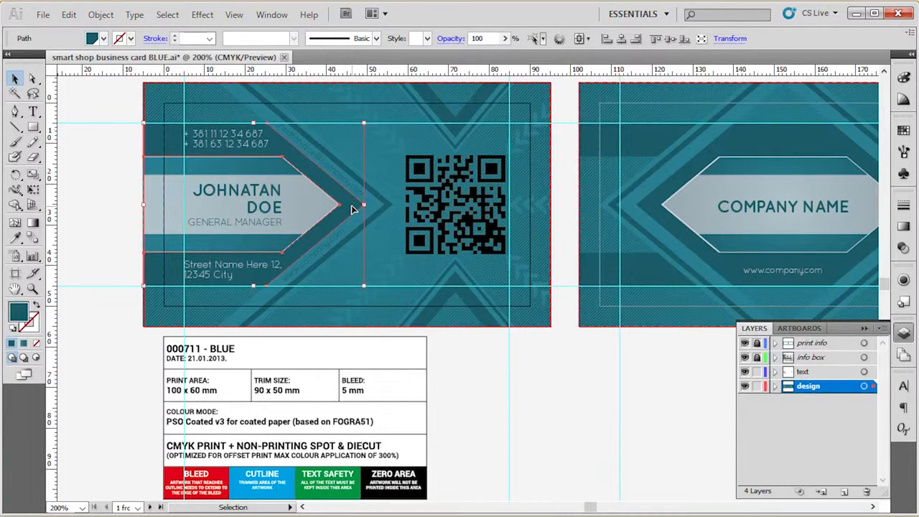
double_click(18, 310)
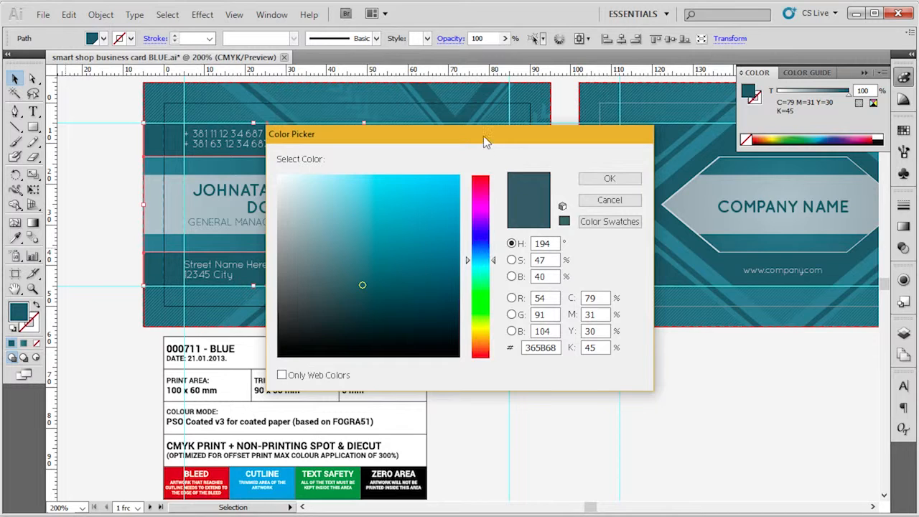
drag(483, 140, 651, 215)
click(556, 285)
click(587, 357)
click(588, 285)
mouse_move(588, 285)
mouse_down()
mouse_move(544, 340)
mouse_move(580, 336)
mouse_up()
click(764, 372)
key(Return)
click(755, 377)
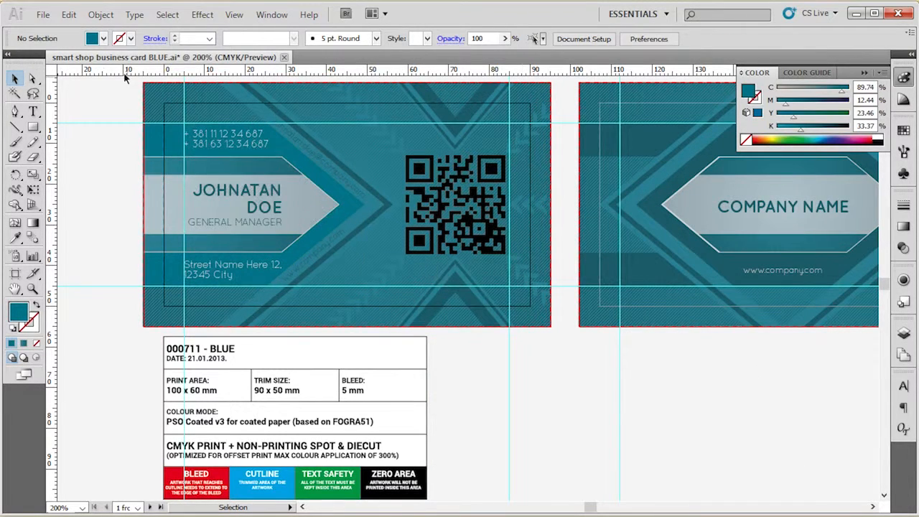
Undo the fill colour change on the arrow-shaped path
click(64, 16)
click(72, 26)
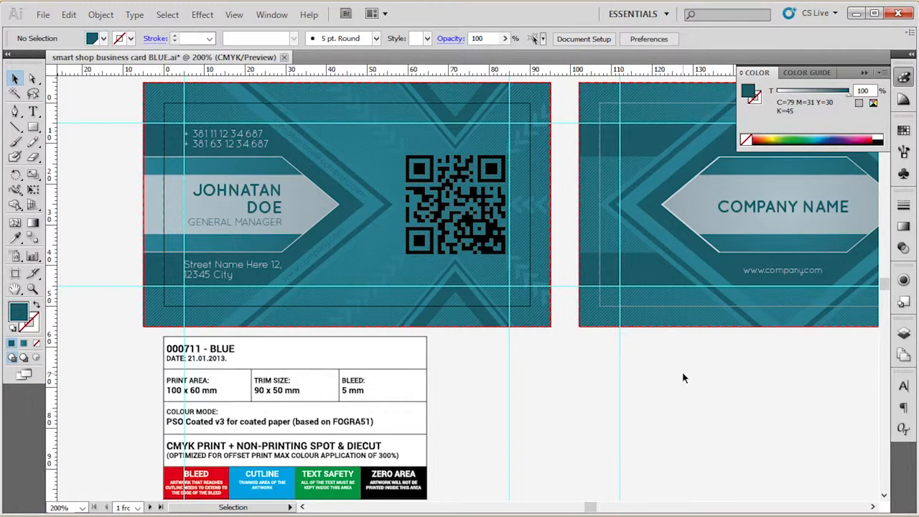
Bring up the document's colour swatches and enlarge their display area downwards
click(272, 14)
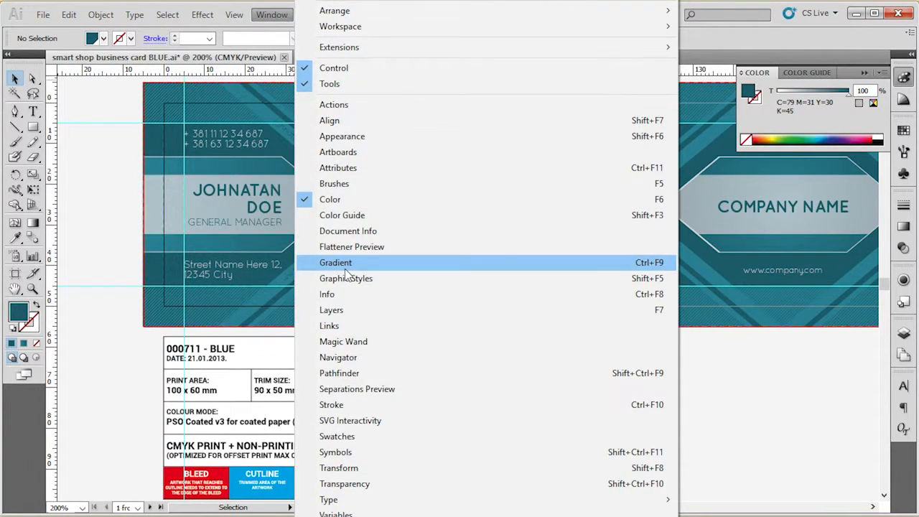
click(373, 438)
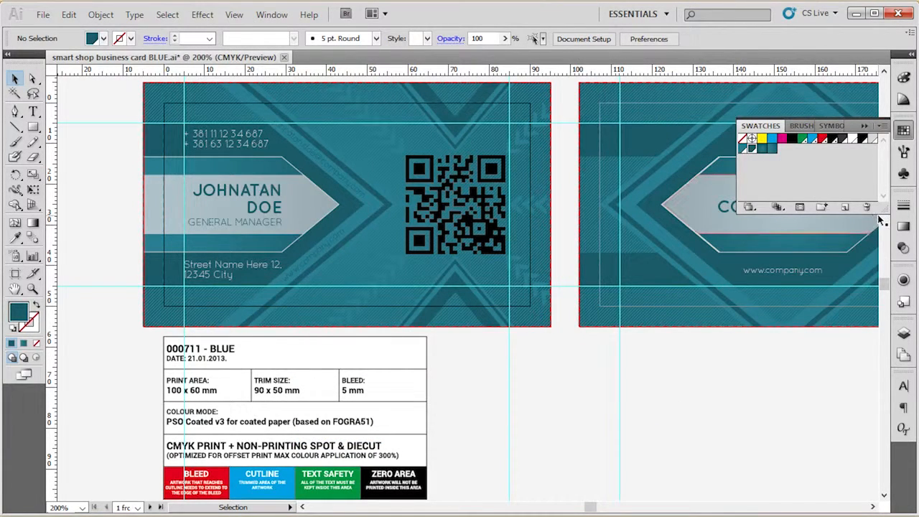
drag(878, 214, 874, 280)
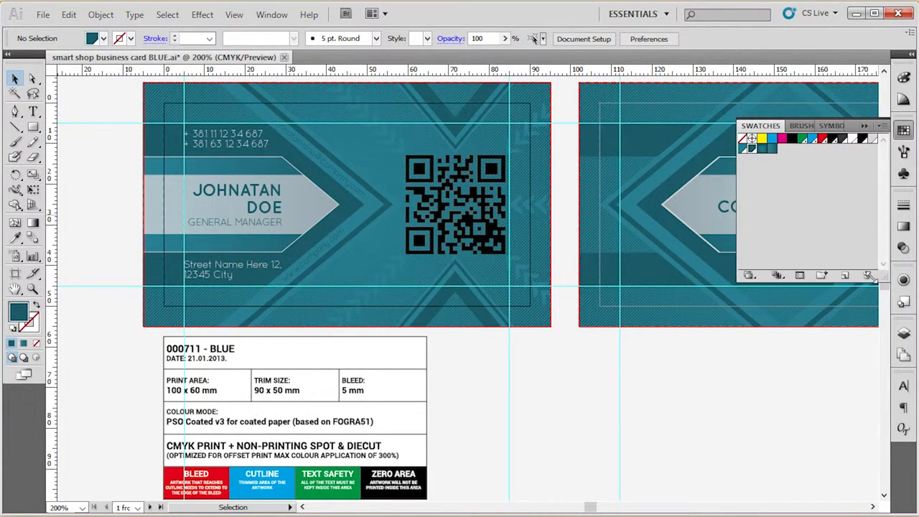
click(882, 125)
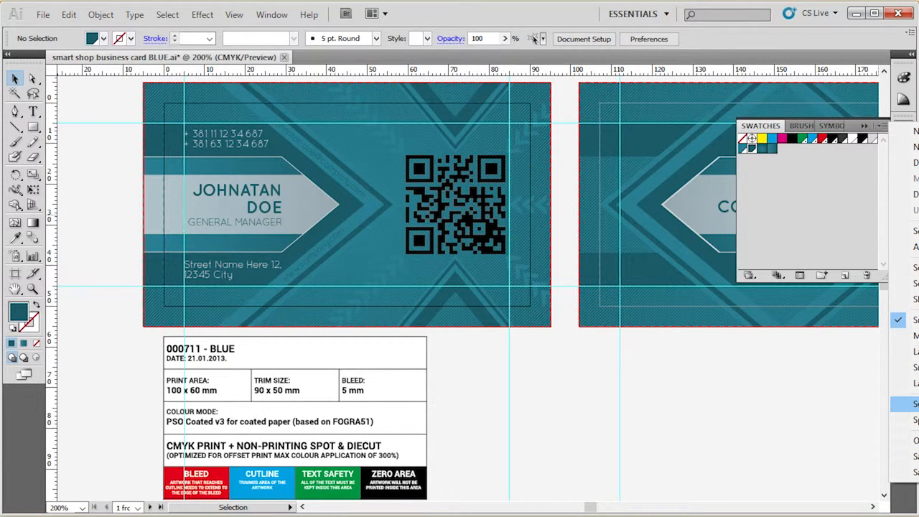
click(838, 201)
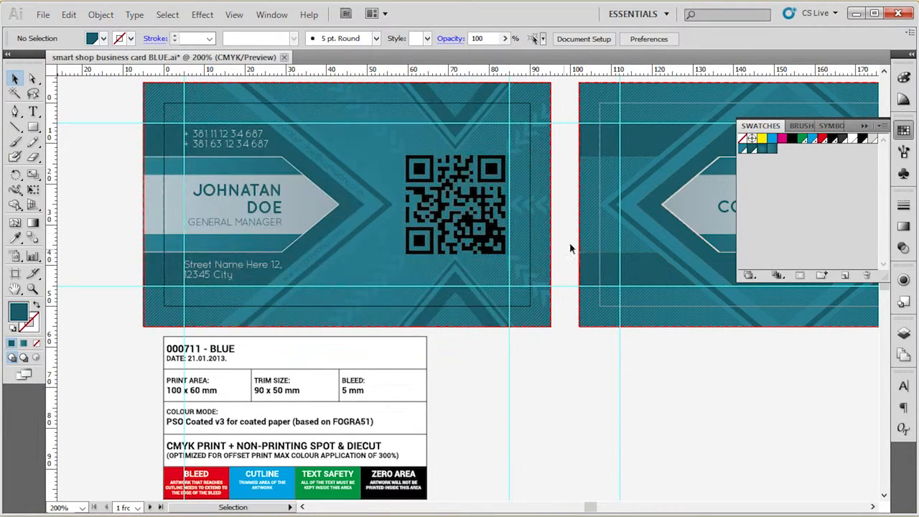
Change the lighter teal global swatch to CMYK 0, 100, 100, 0 with the preview enabled
scroll(563, 165, up, 1)
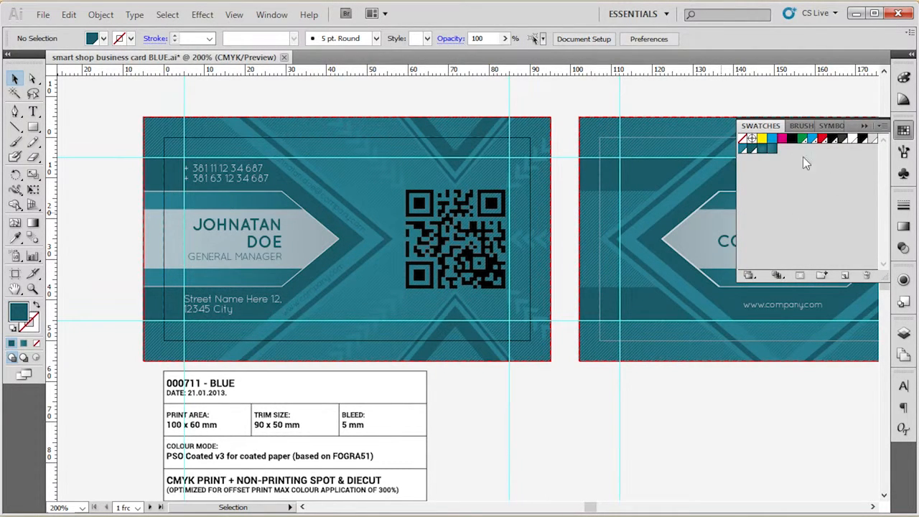
double_click(744, 149)
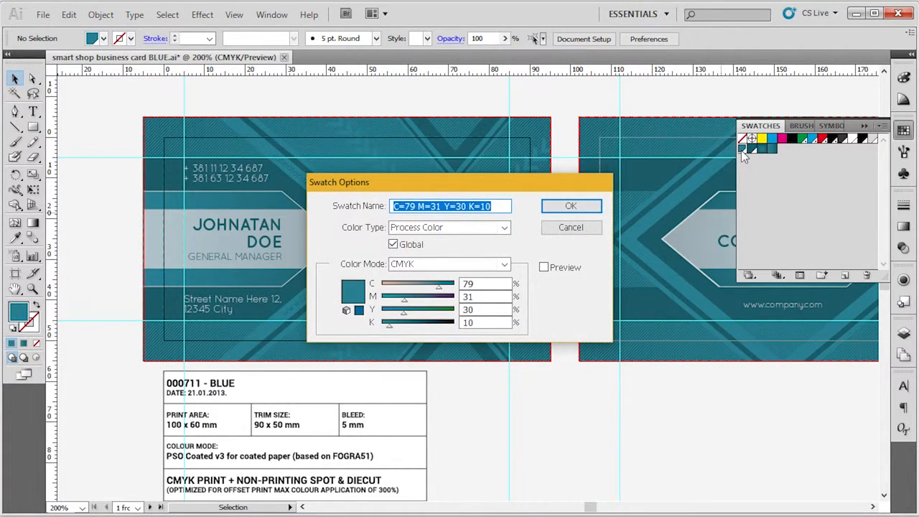
click(544, 267)
key(Tab)
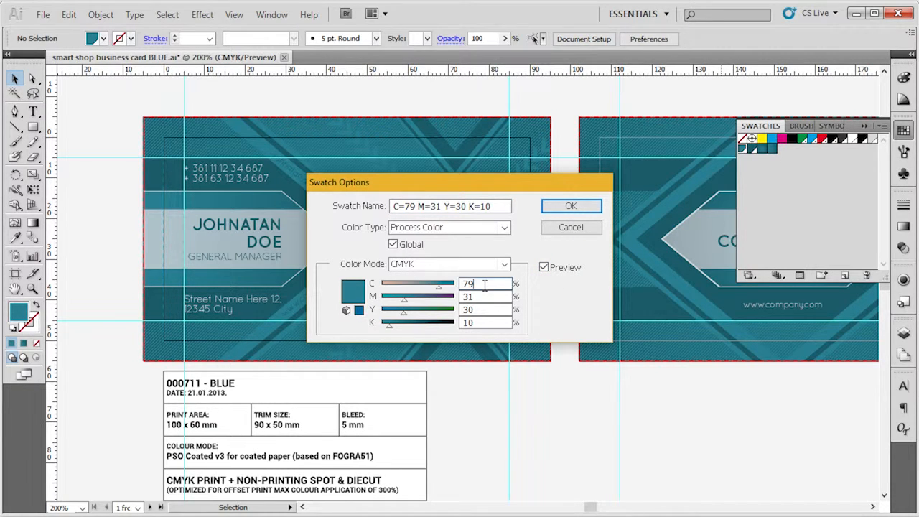
text(0)
key(Tab)
text(1)
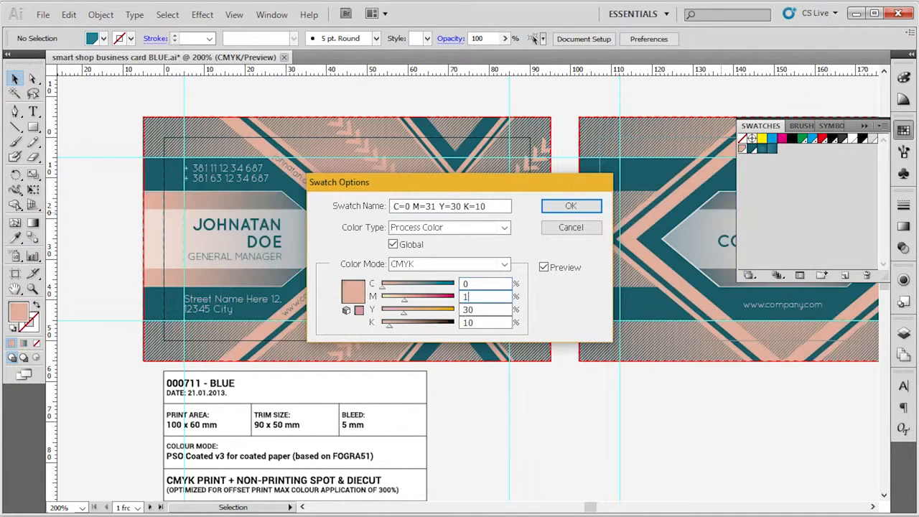
key(Tab)
text(100)
key(Tab)
text(0)
key(Tab)
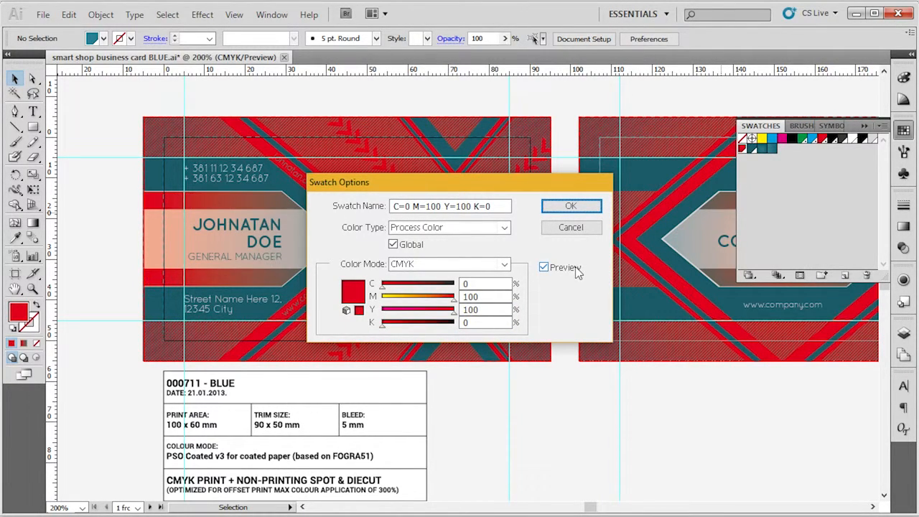
click(580, 209)
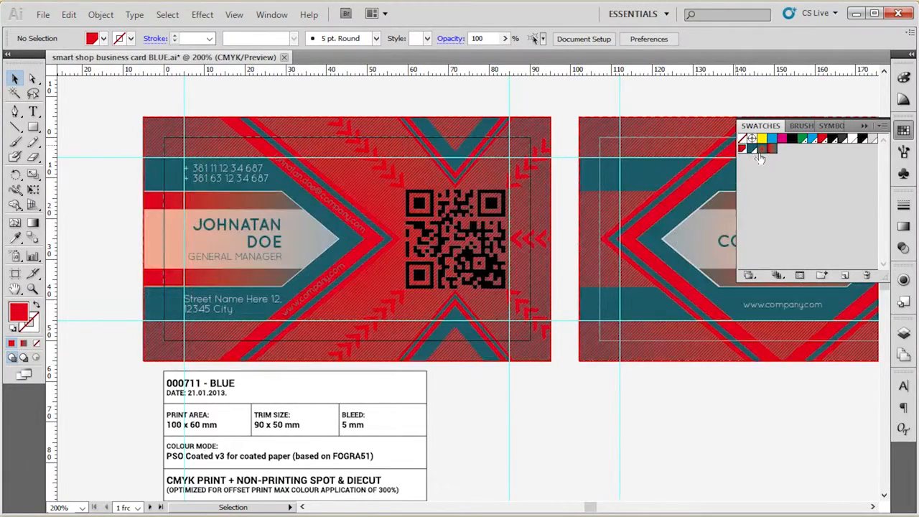
Change the dark teal global swatch to CMYK 0, 100, 100, 45 with the preview enabled
double_click(751, 148)
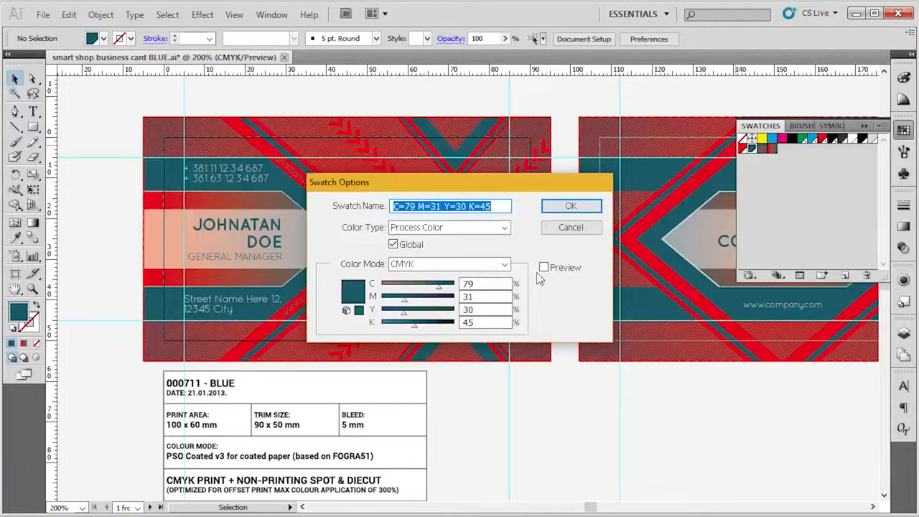
click(543, 267)
double_click(483, 284)
text(0)
key(Tab)
text(100)
key(Tab)
text(100)
key(Tab)
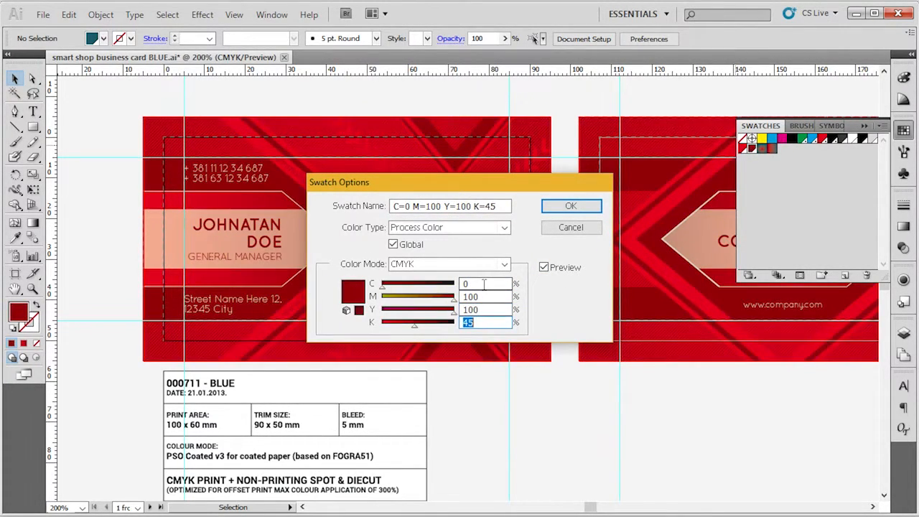
click(563, 206)
Look over the recoloured front and back of the card, then deselect the swatch and hide the swatches
drag(571, 91, 528, 102)
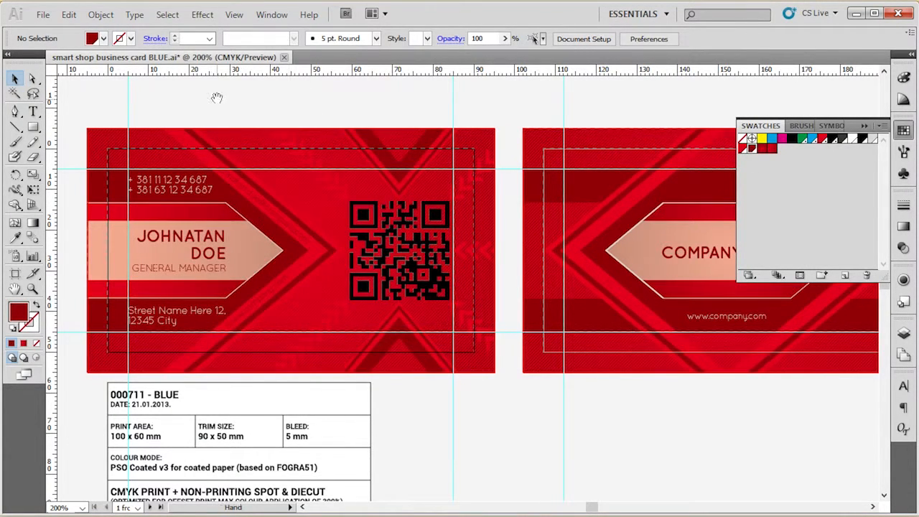
drag(216, 96, 353, 99)
drag(455, 108, 331, 107)
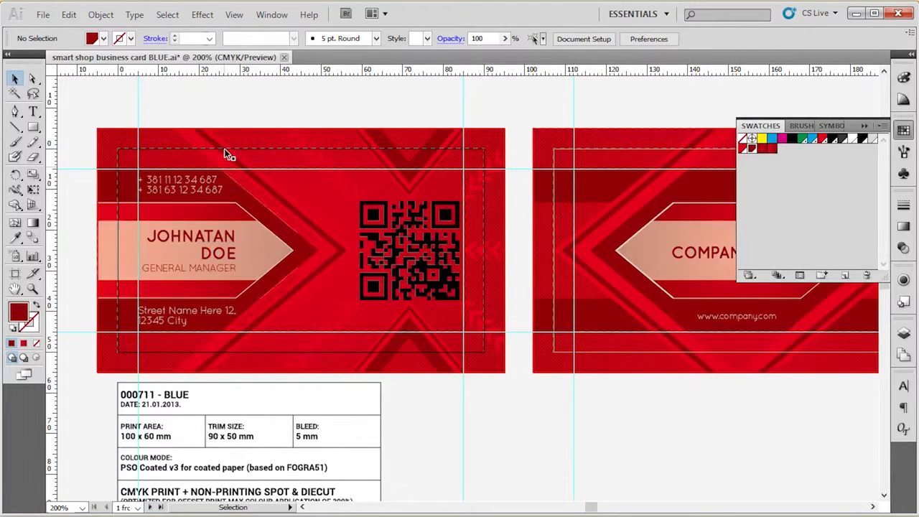
click(797, 157)
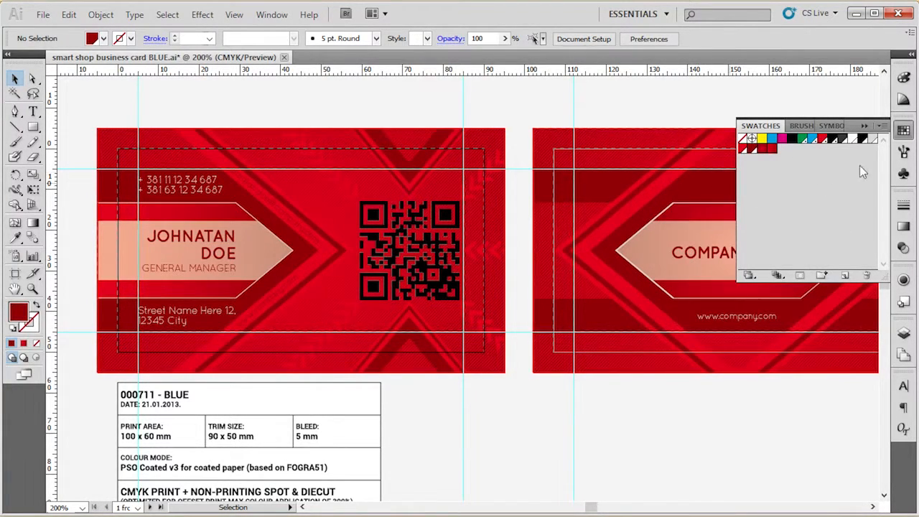
click(902, 132)
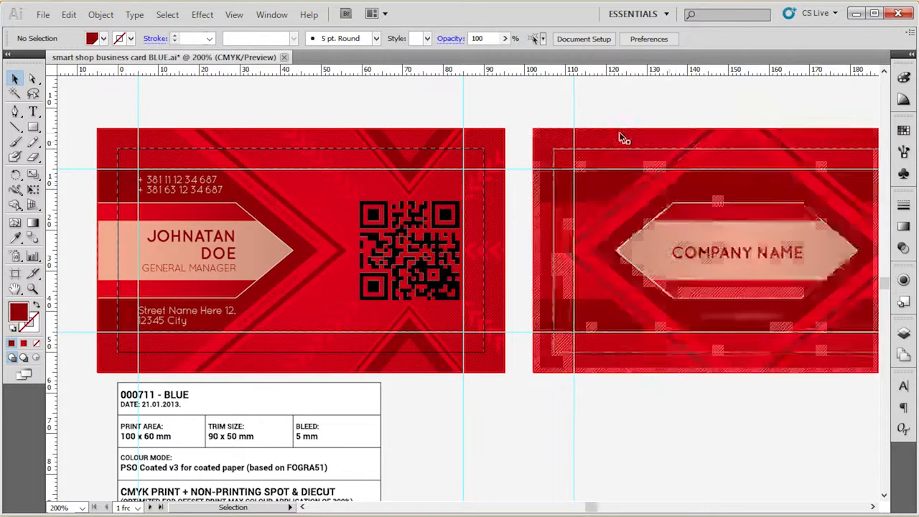
Display the character settings and check the font attributes of the name text on the card's front
click(271, 15)
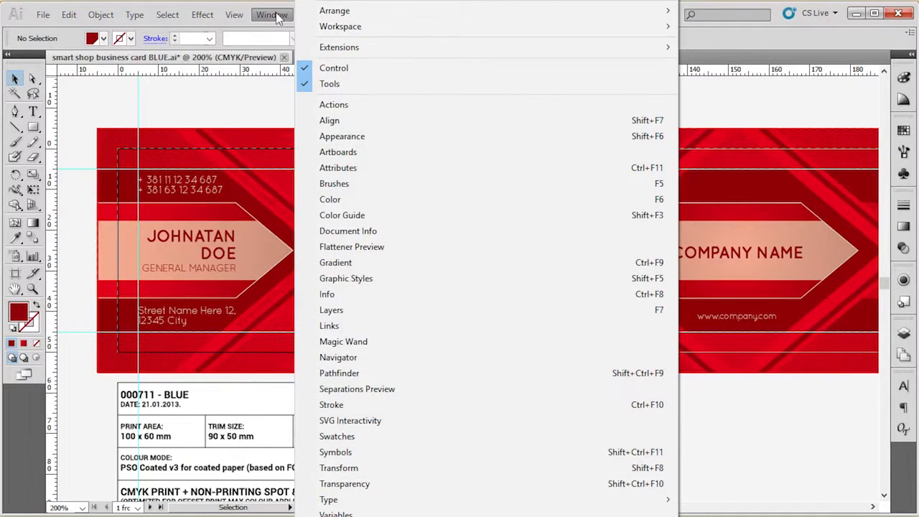
mouse_move(379, 505)
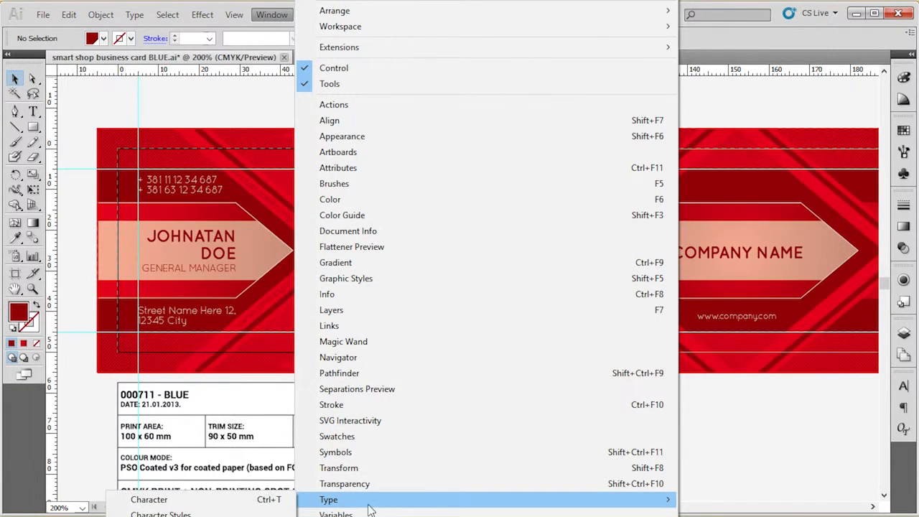
click(255, 503)
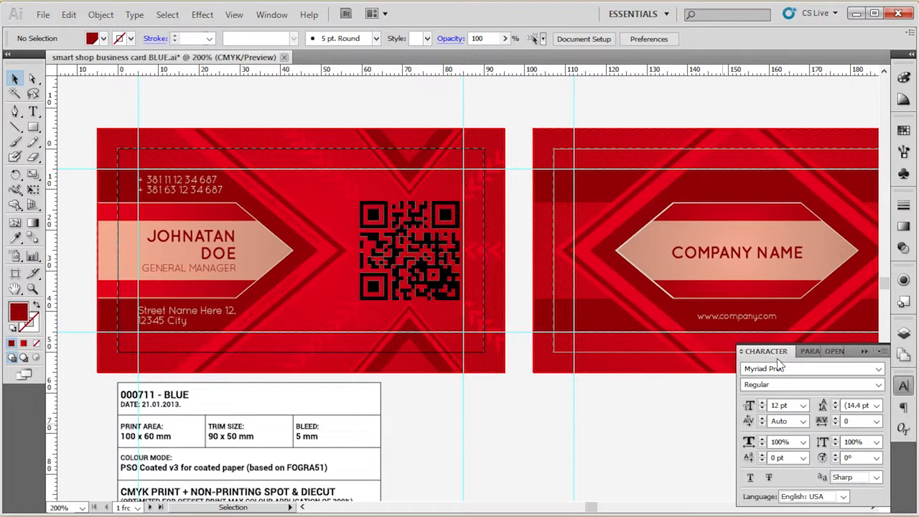
click(191, 243)
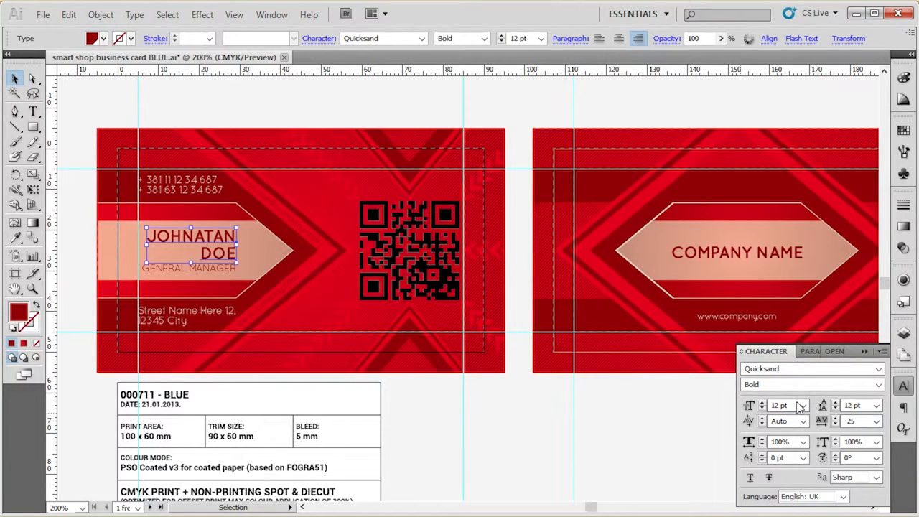
click(623, 445)
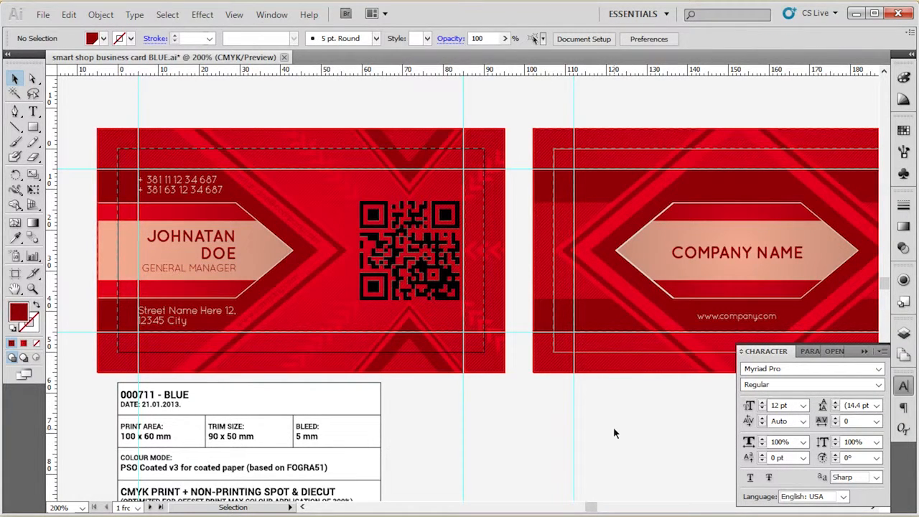
click(225, 257)
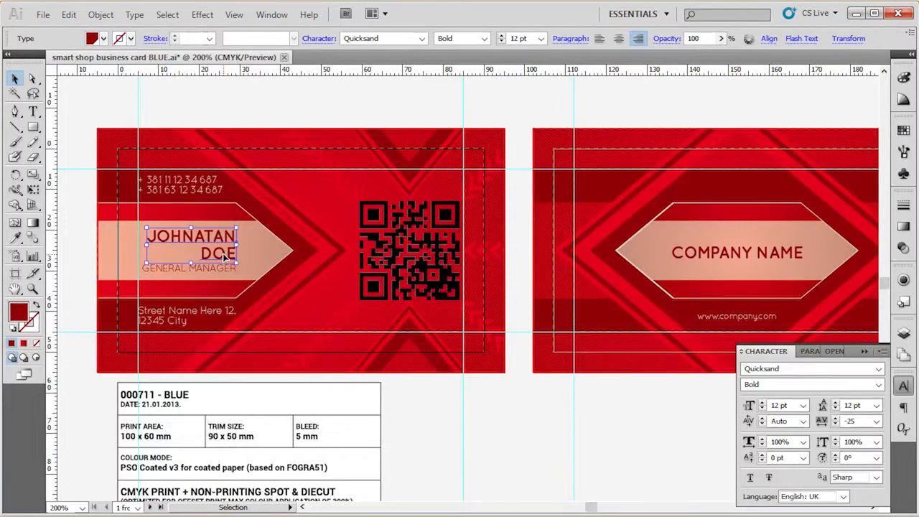
key(t)
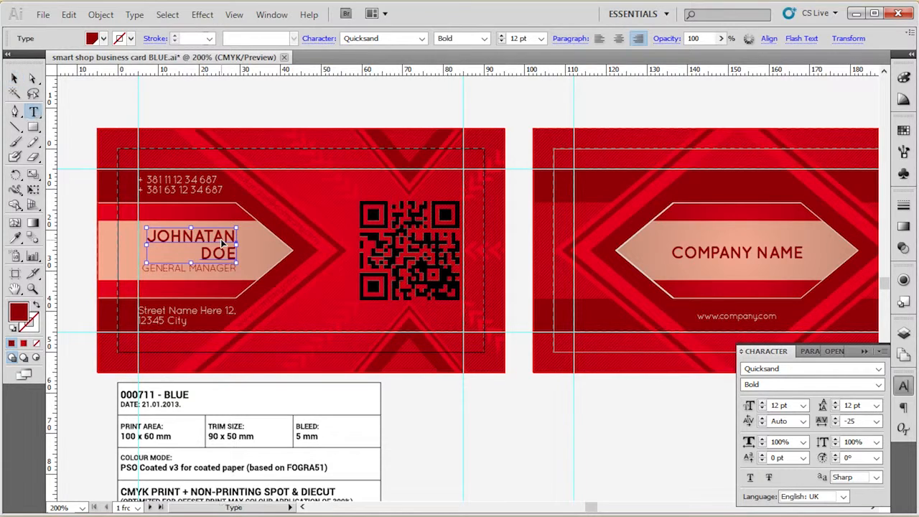
click(222, 244)
drag(152, 234, 228, 253)
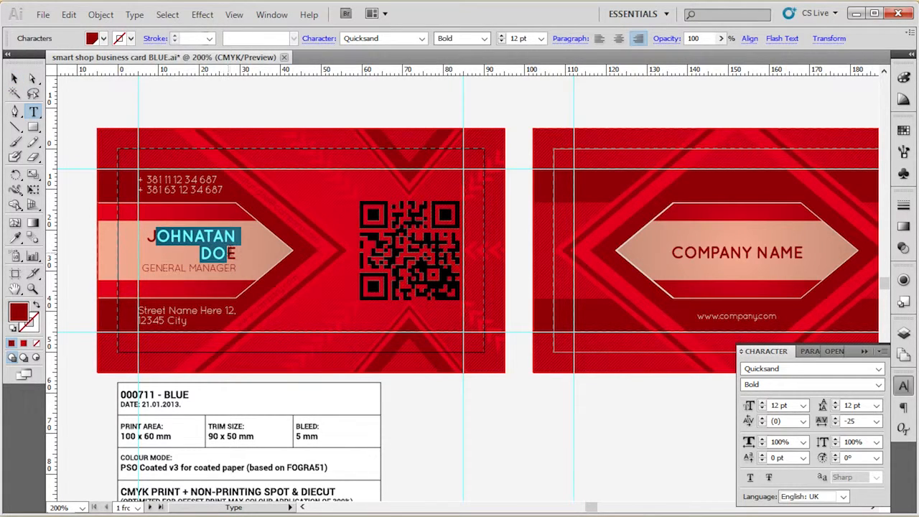
click(14, 77)
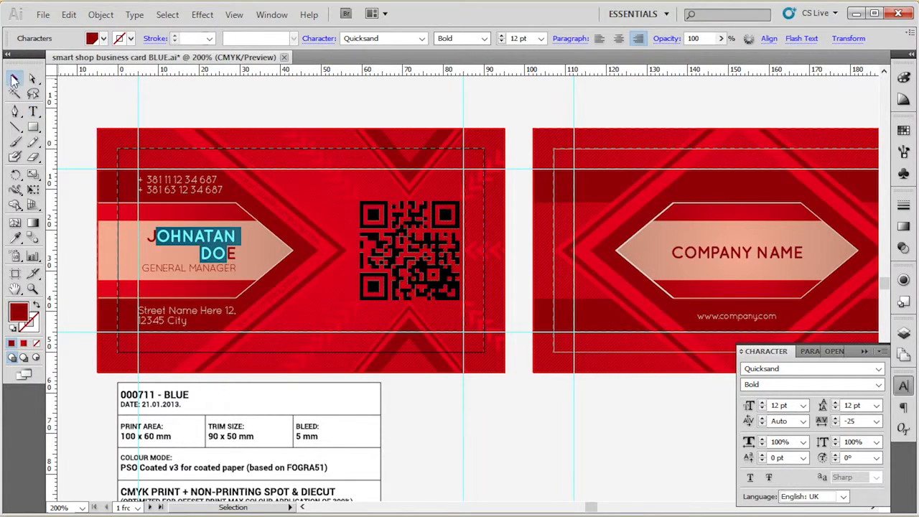
click(203, 97)
Replace the two-line name on the card's front with SMART on the first line and SHOP on the second
key(t)
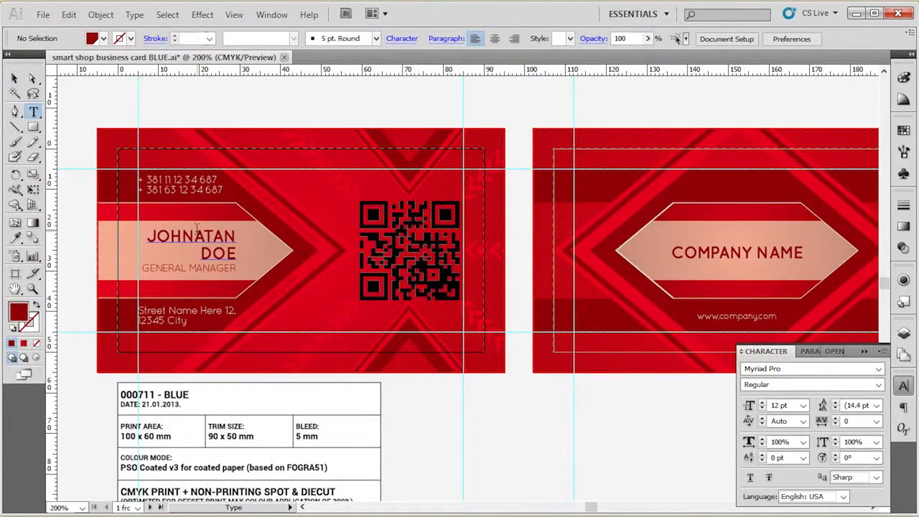
scroll(142, 232, up, 4)
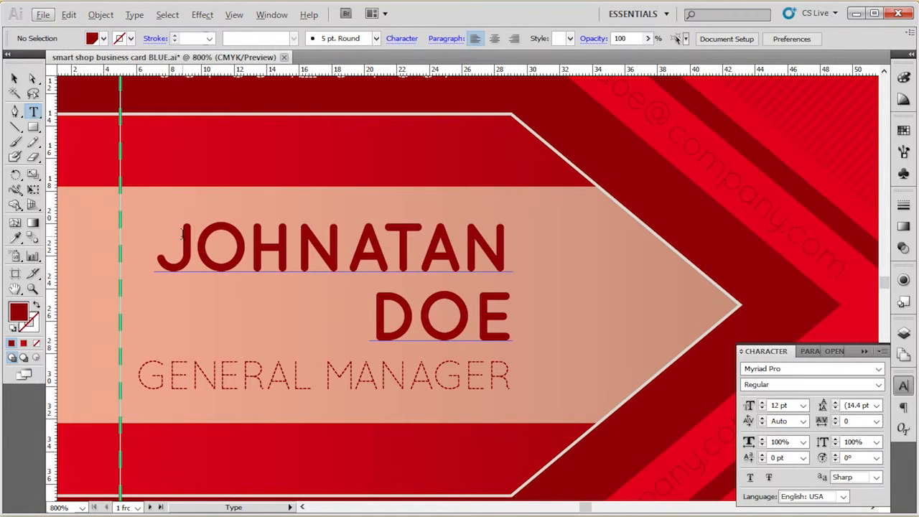
drag(155, 255, 520, 251)
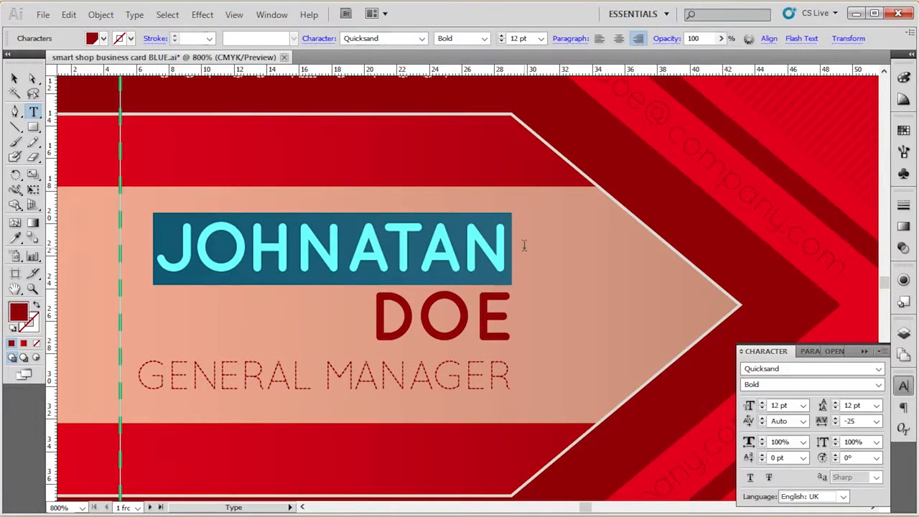
text(SMART)
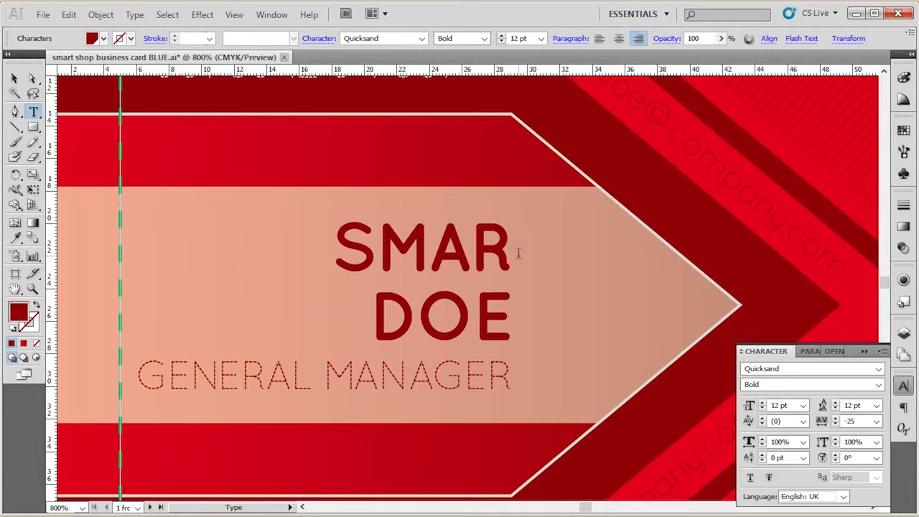
key(shift+Left)
key(shift+Left)
key(shift+Left)
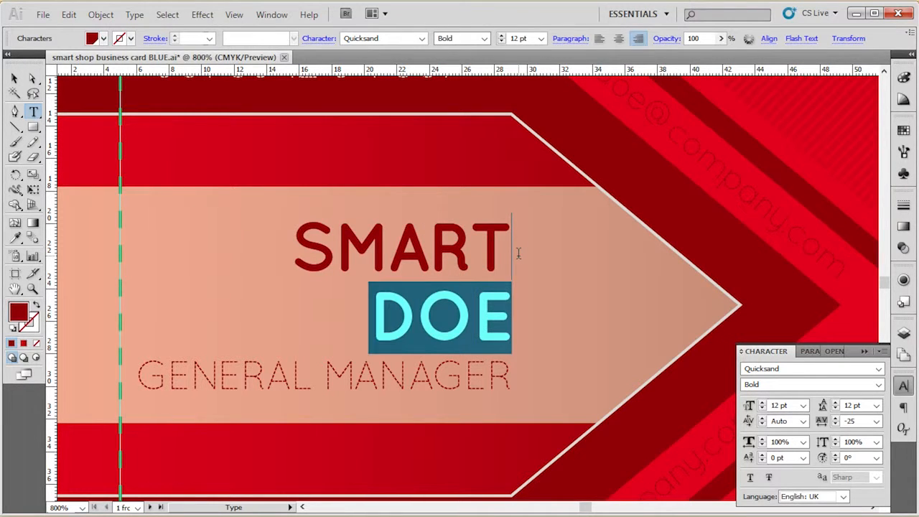
text(SHOP)
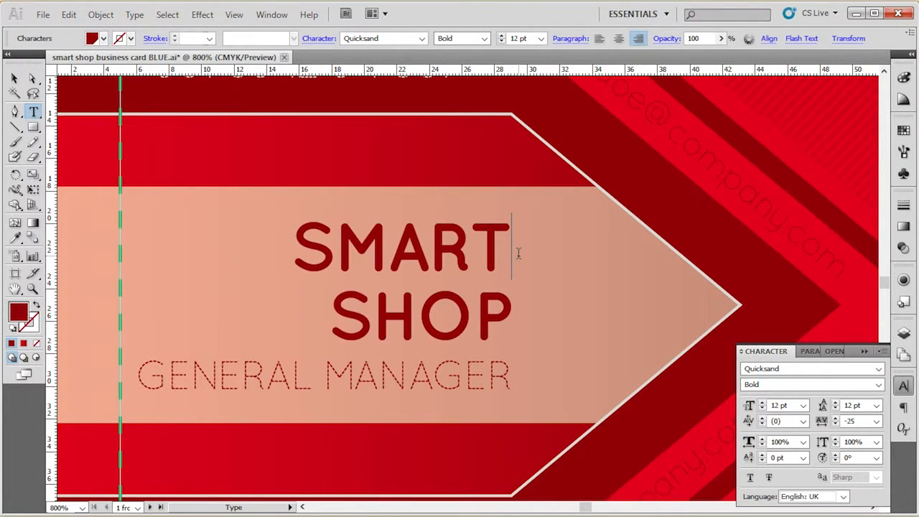
key(Escape)
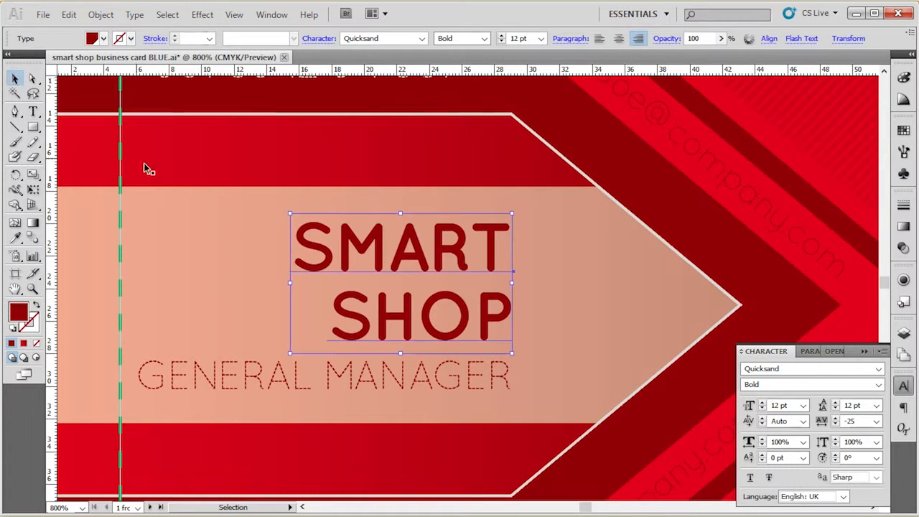
scroll(209, 209, down, 2)
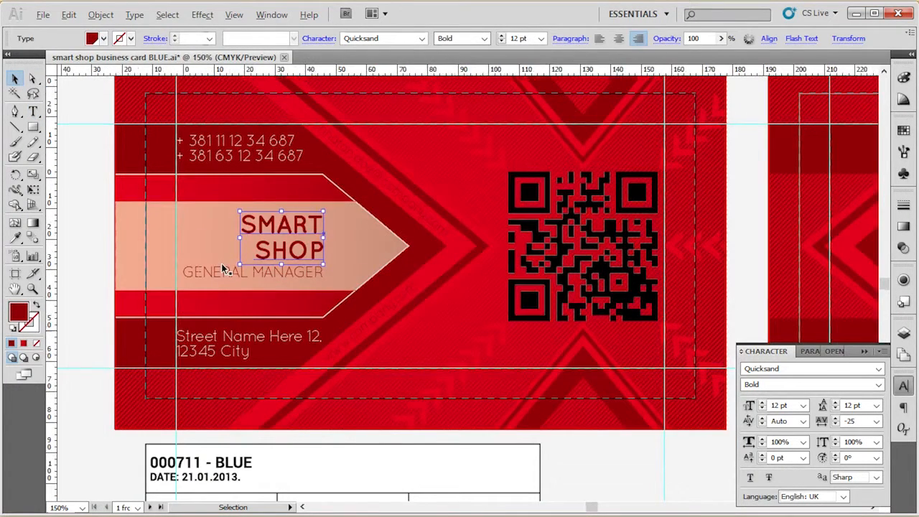
scroll(205, 257, down, 2)
click(525, 395)
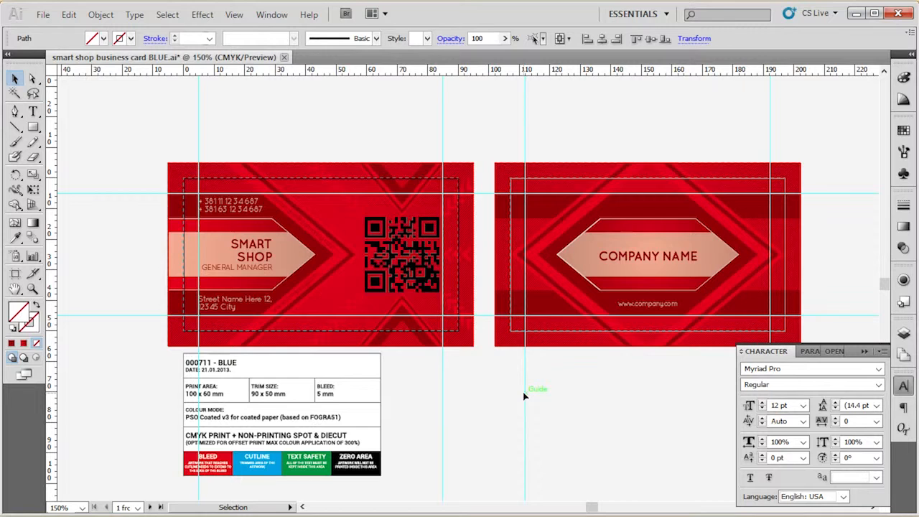
Open the original of the linked QR code image BLACK.tif on the card's front for editing in Photoshop
click(428, 258)
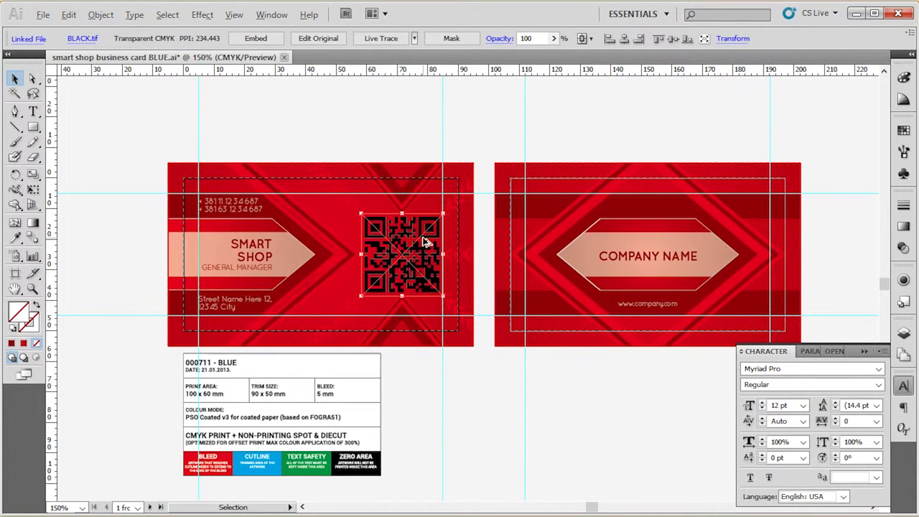
scroll(425, 242, up, 2)
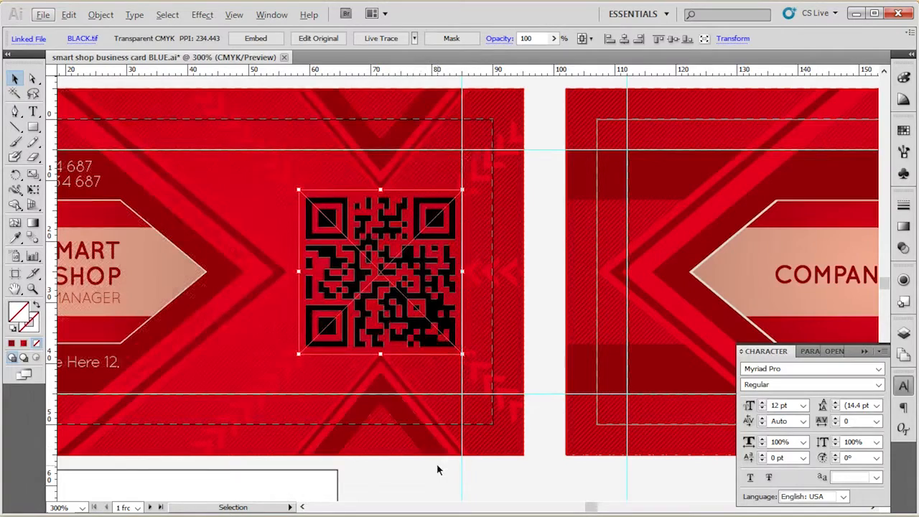
key(ctrl+shift+a)
click(415, 281)
scroll(408, 248, down, 1)
key(ctrl+shift+a)
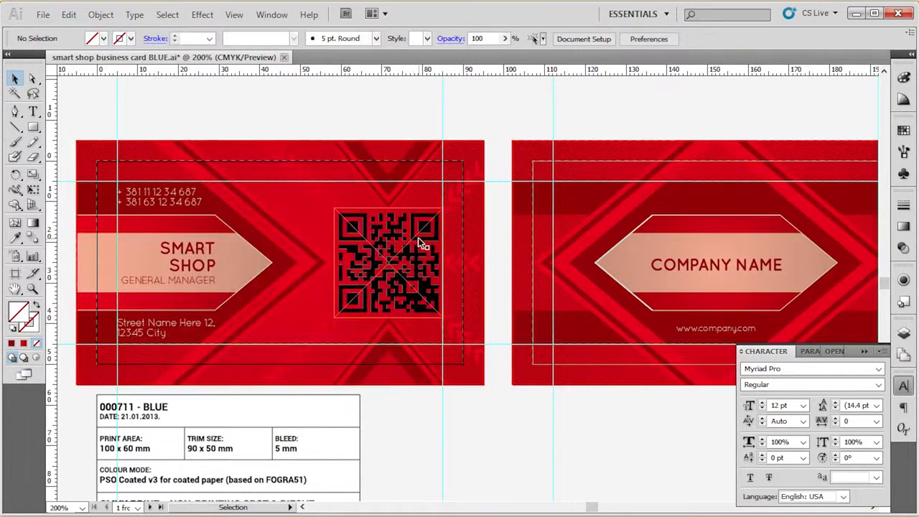
click(422, 245)
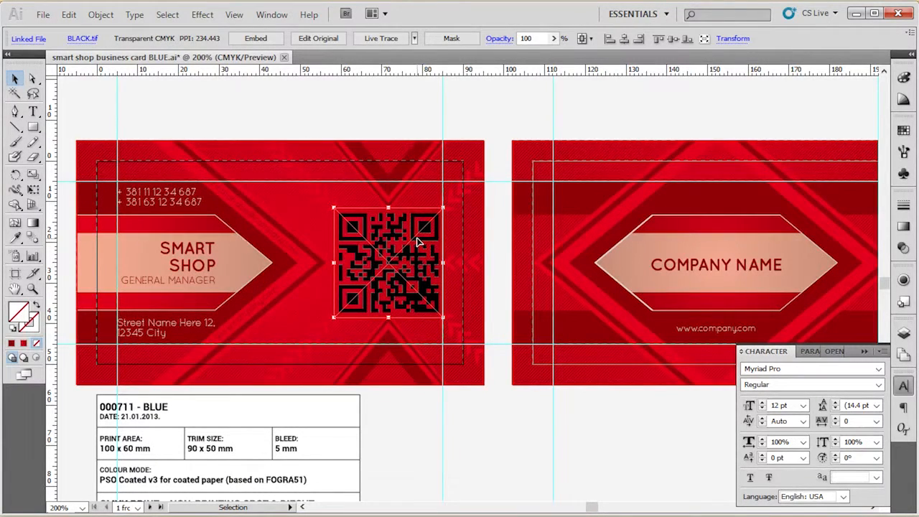
click(85, 40)
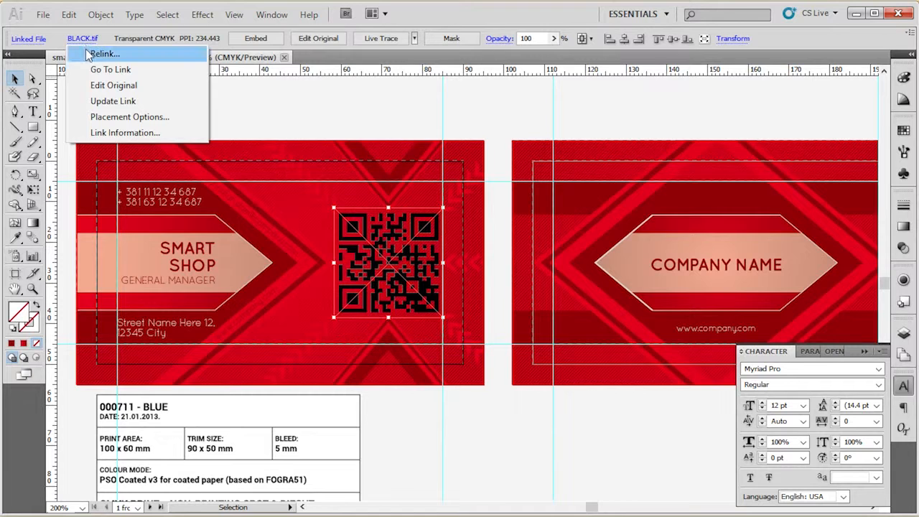
click(110, 69)
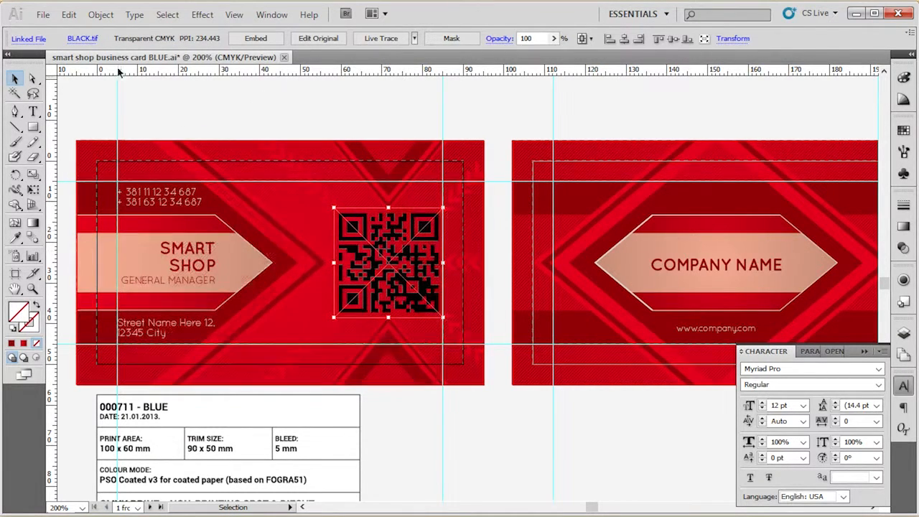
click(89, 40)
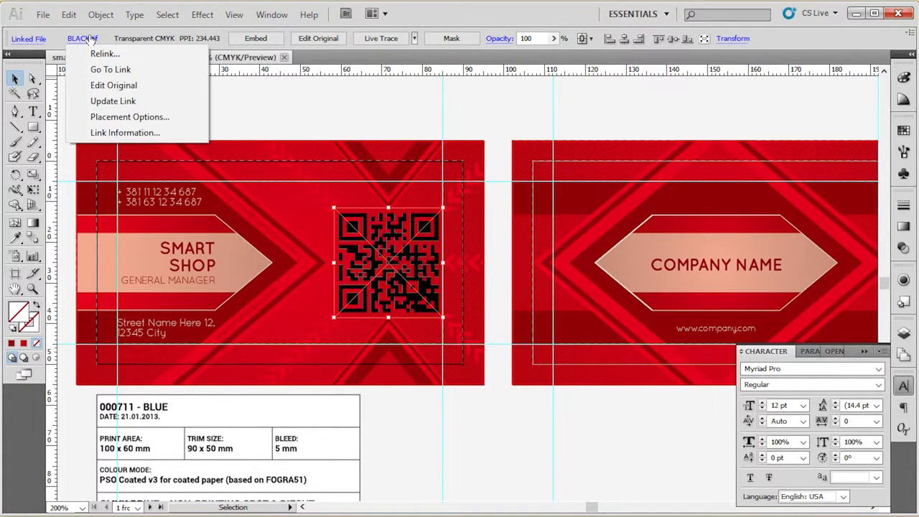
click(130, 87)
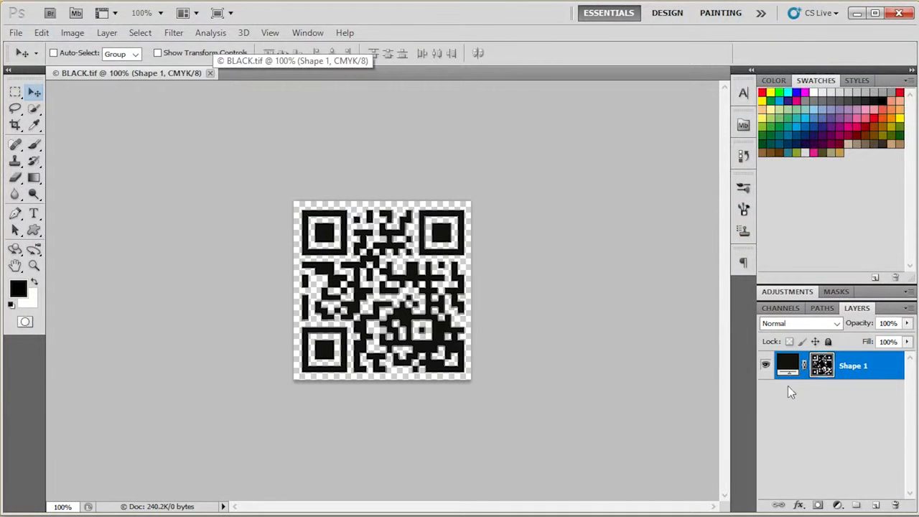
Change the fill colour of the QR code's Shape 1 layer to white
double_click(788, 366)
drag(282, 252, 203, 200)
click(569, 198)
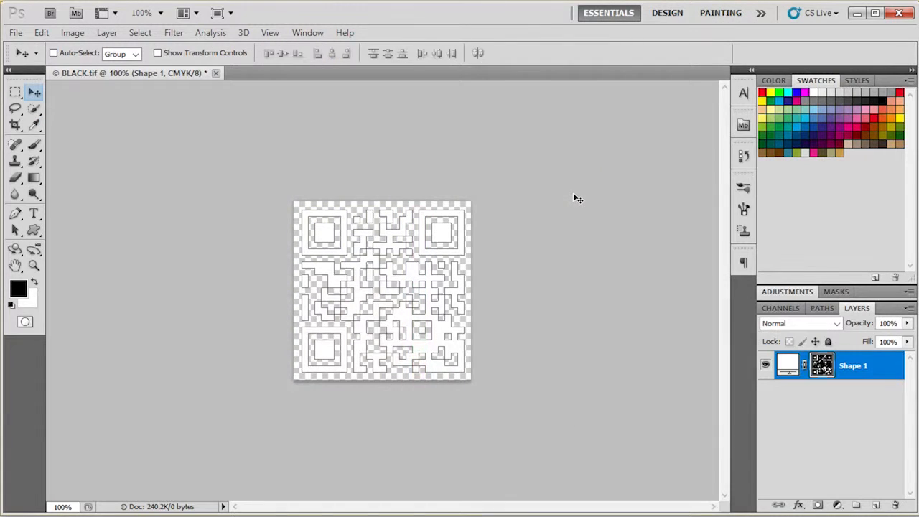
Save and close BLACK.tif, then minimise Photoshop to return to the business card in Illustrator
click(16, 33)
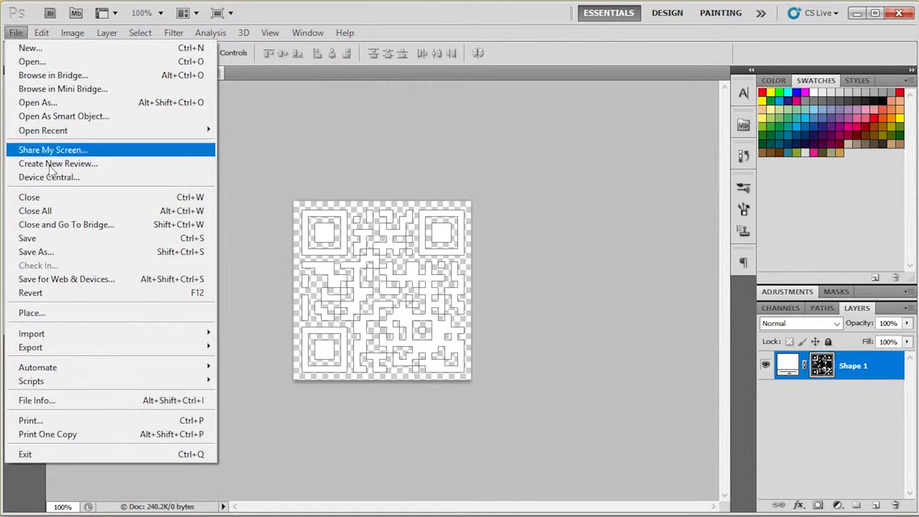
click(72, 237)
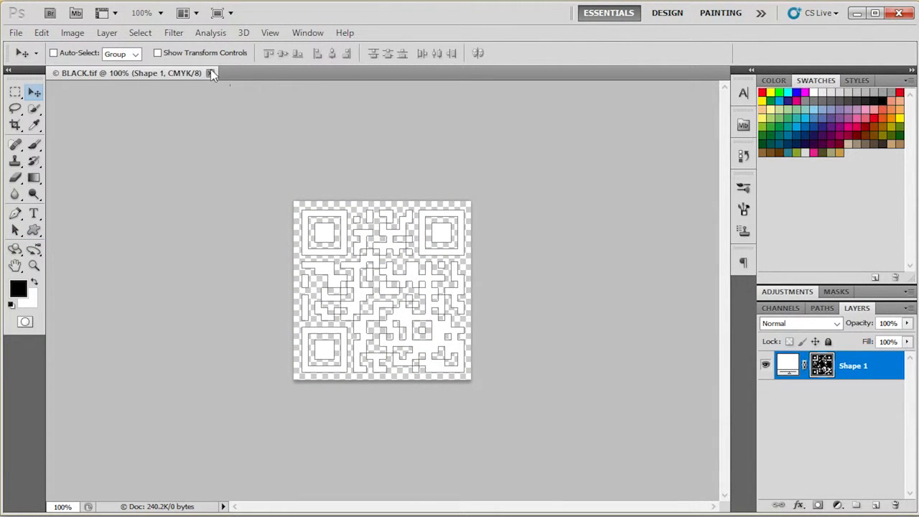
click(209, 74)
click(857, 13)
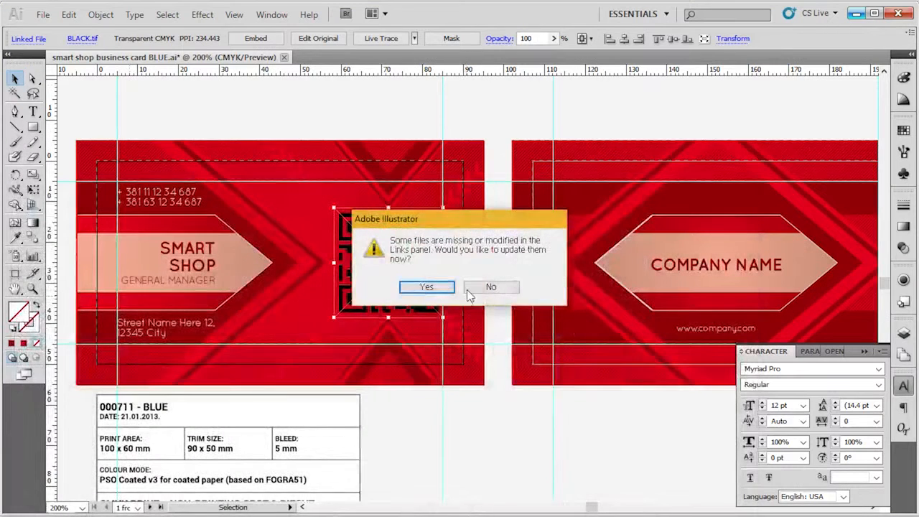
Update the modified QR code link on the card, deselect the image and minimise Illustrator
click(426, 287)
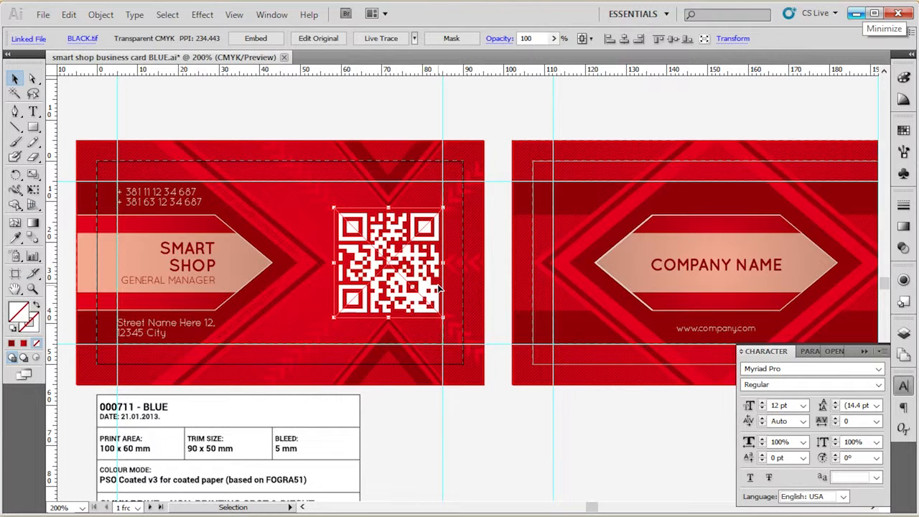
click(508, 439)
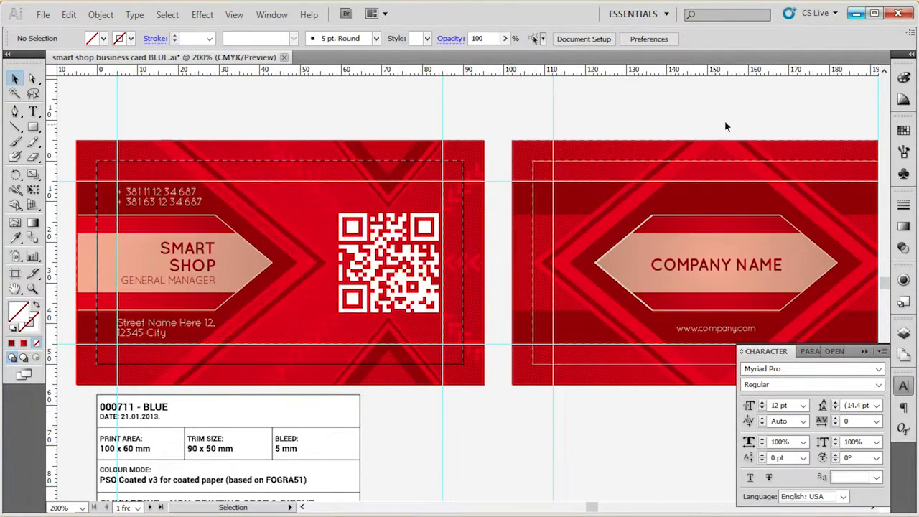
click(856, 13)
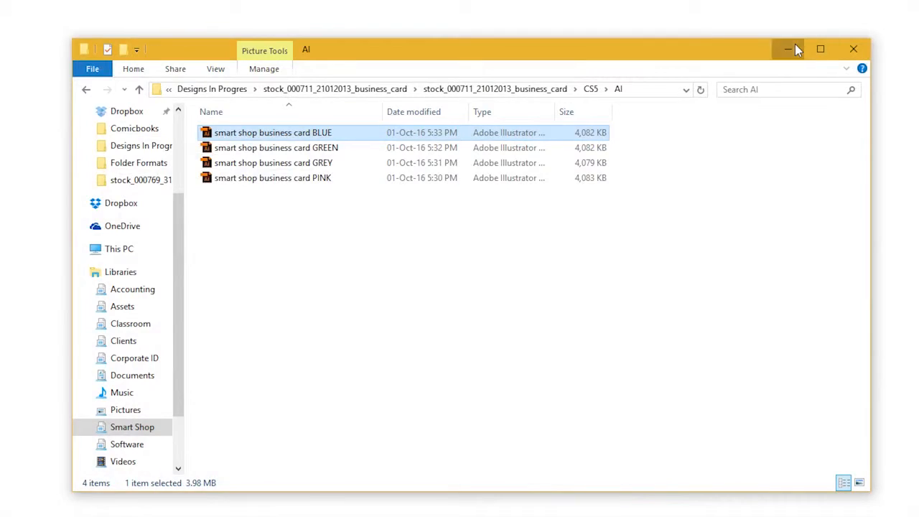